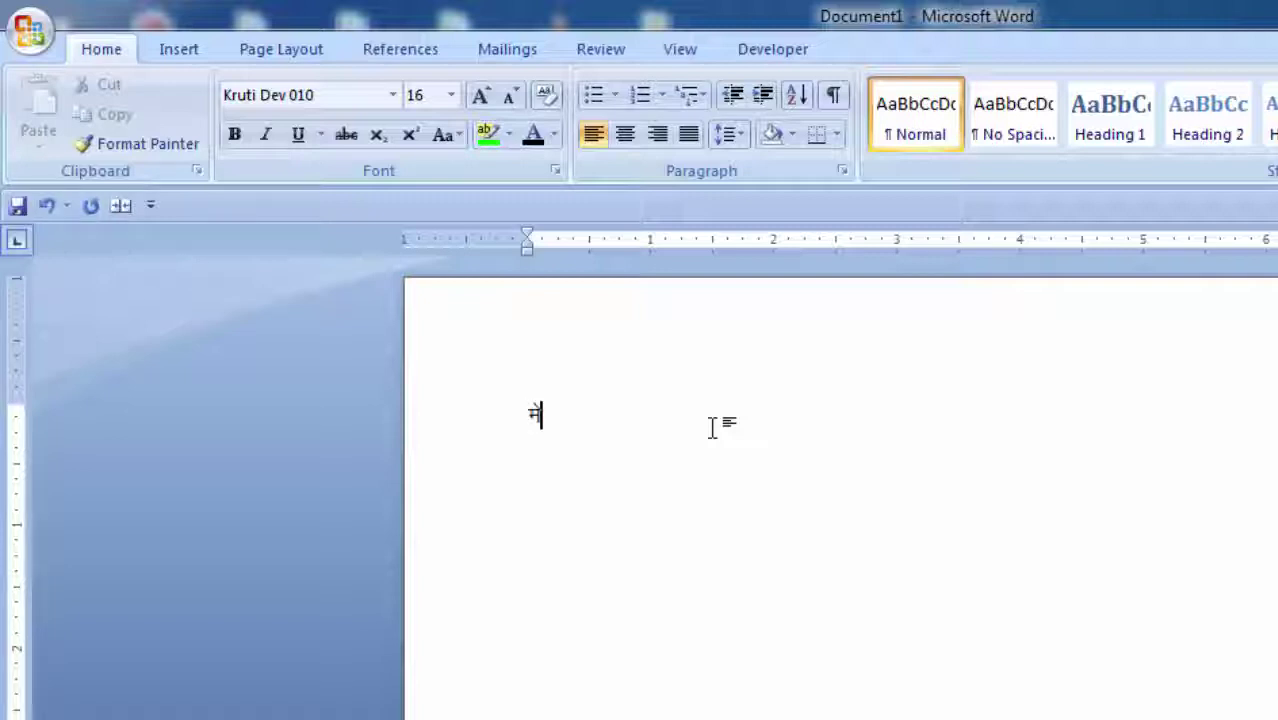
- Type the Kruti Dev Hindi self-introduction ending 'आप देख रहे हैं', fixing a mistyped character
text(h)
text(jk)
key(BackSpace)
key(BackSpace)
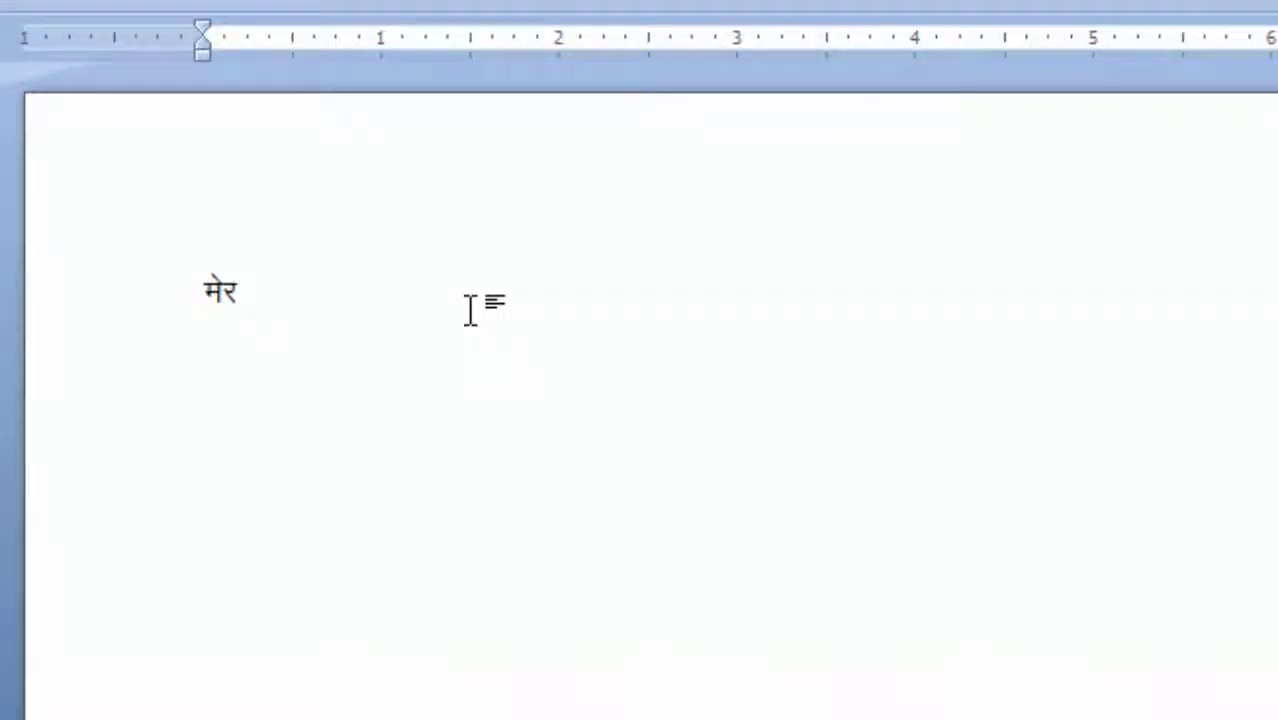
text(k)
text(uke )
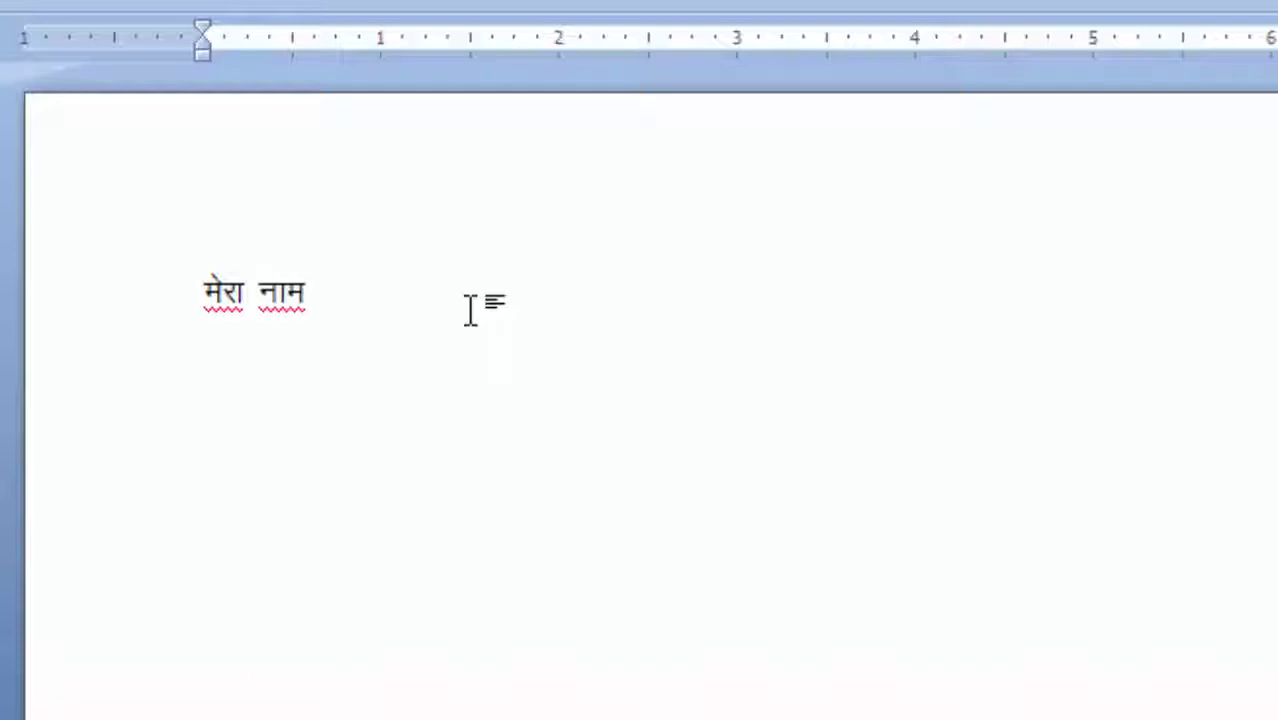
text(lq)
text(t)
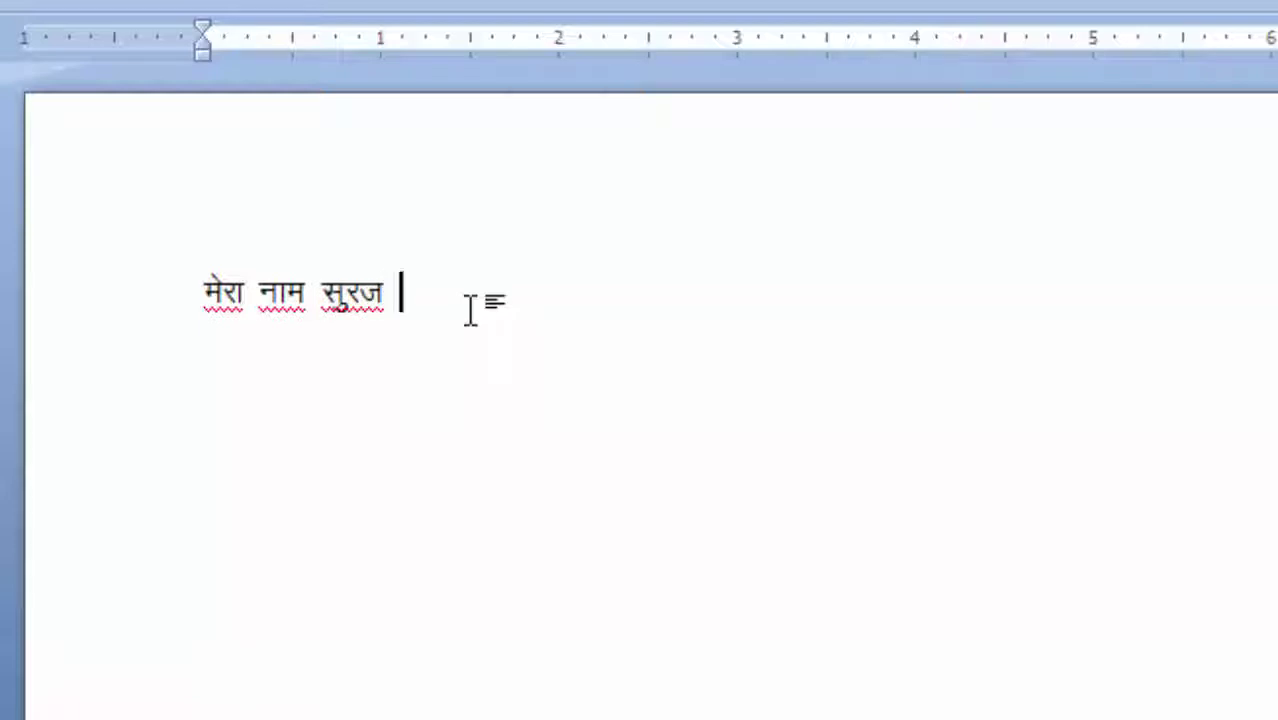
text( g)
text(ै )
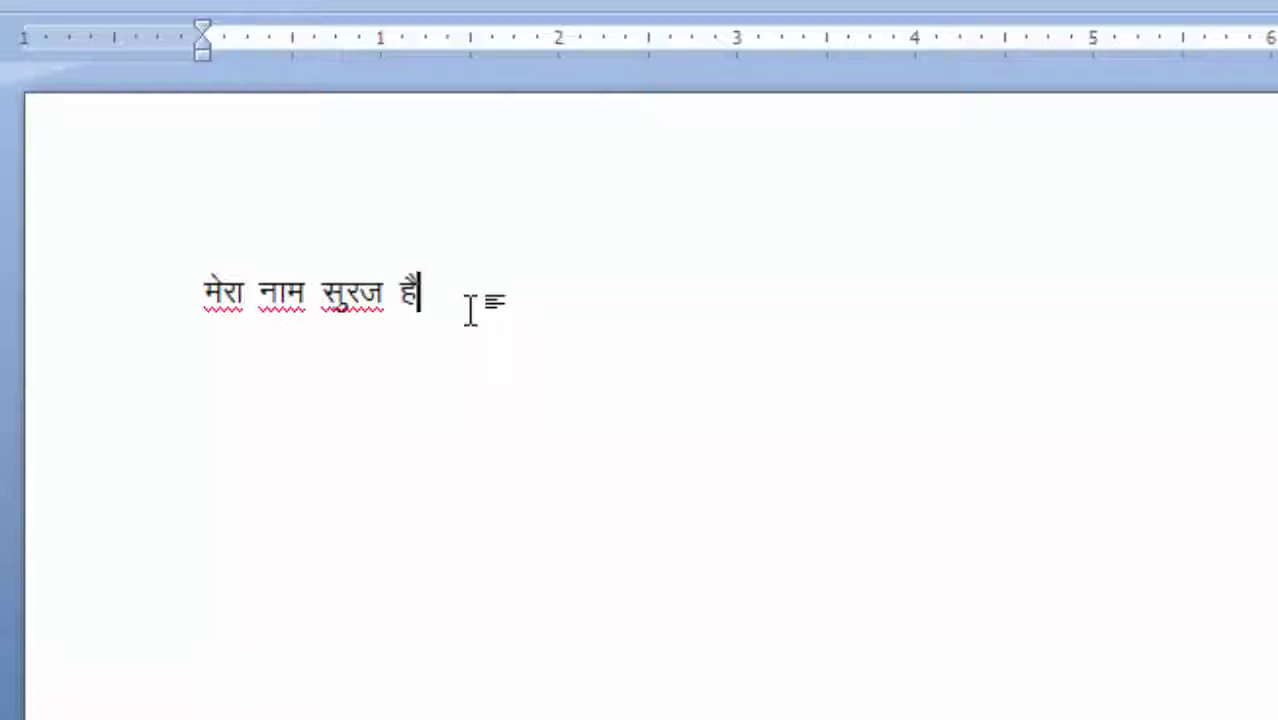
text(अाै)
text(र)
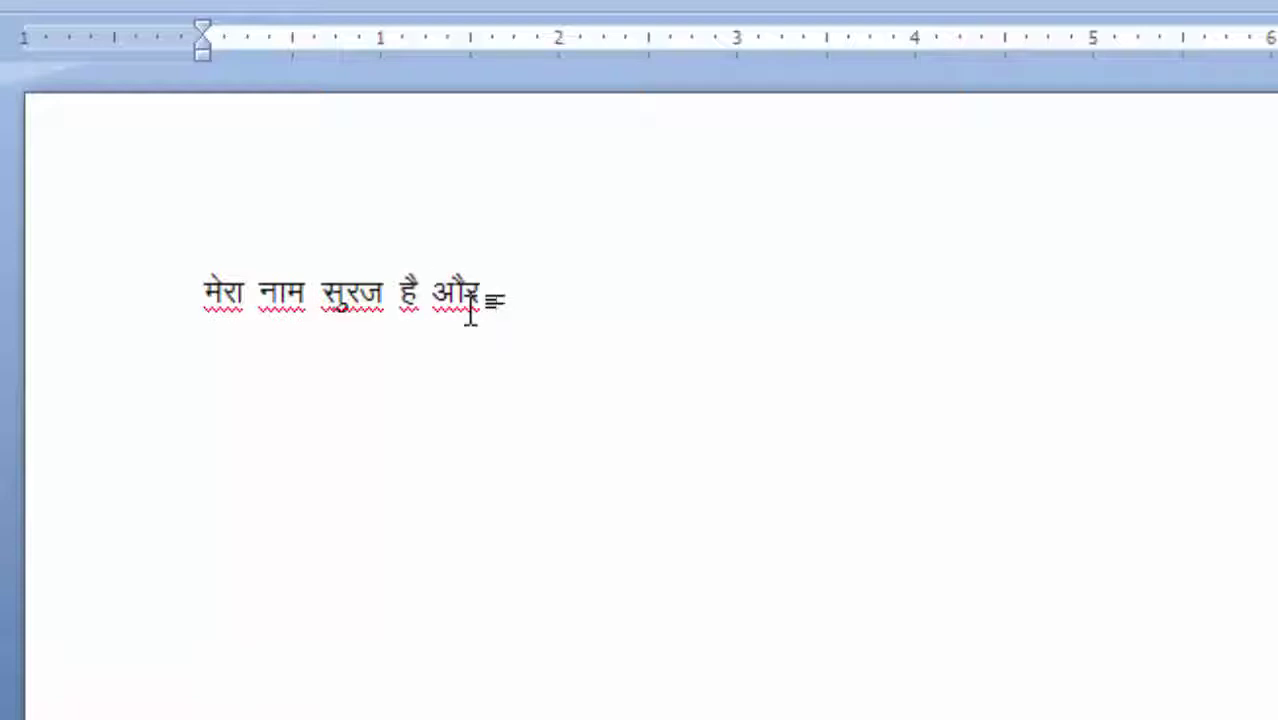
text(अ)
text(ा)
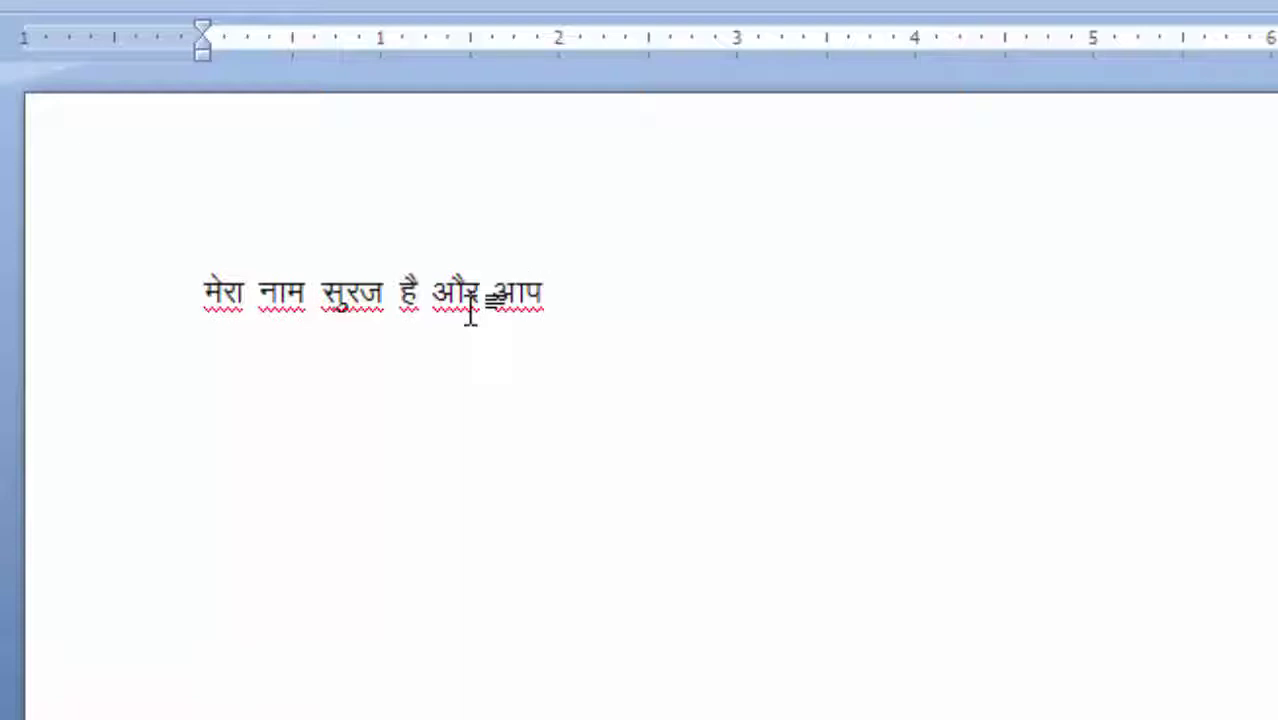
text(देख)
text( र)
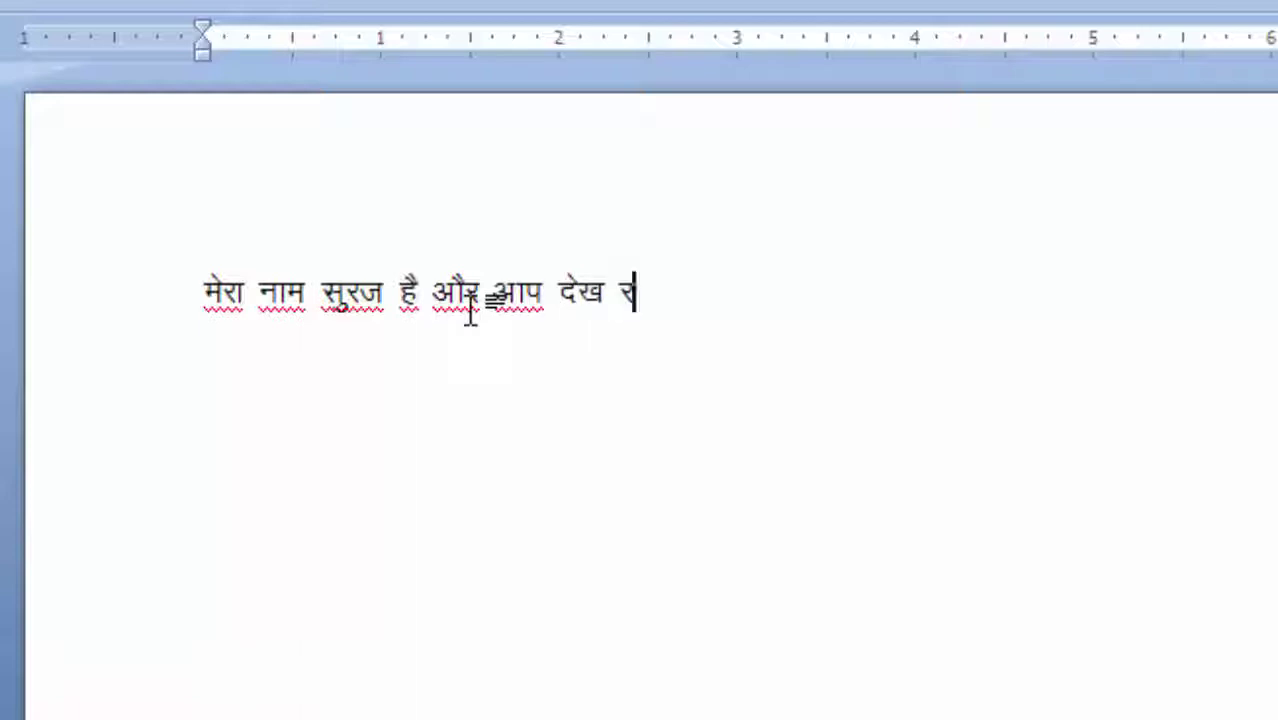
text(हे हैं)
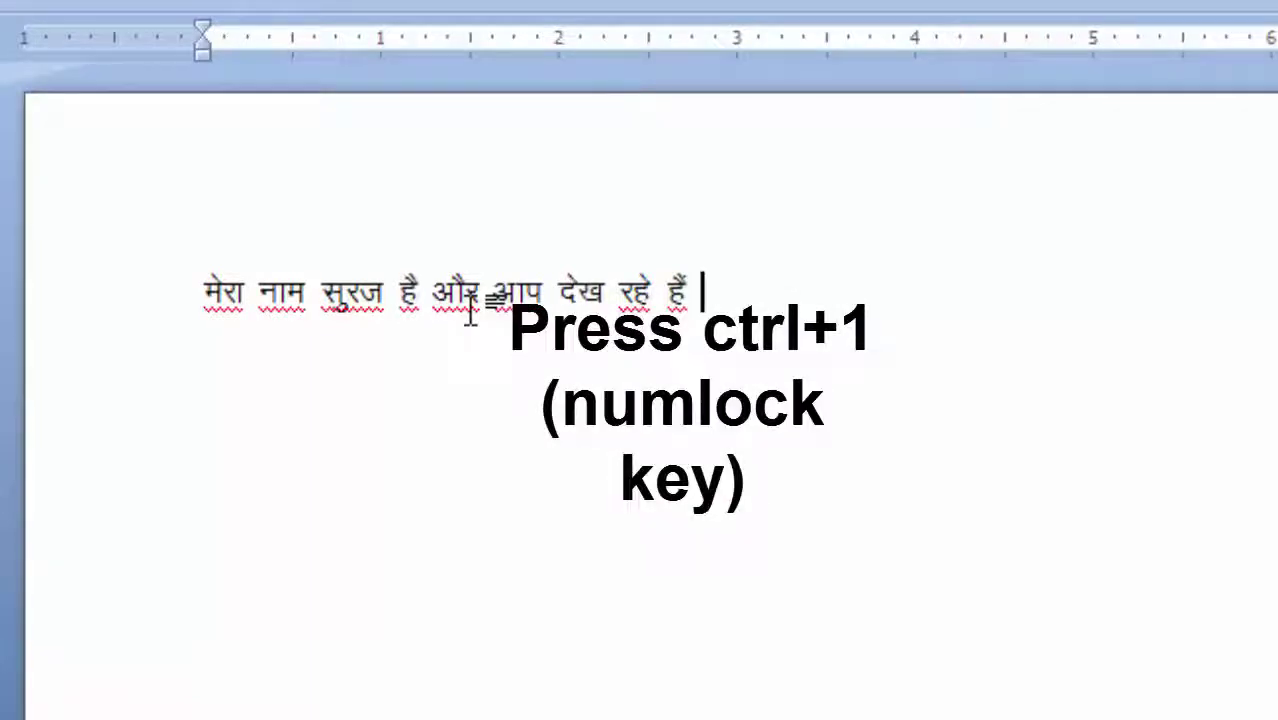
- Continue the line in Calibri with 'computer & excel solution', then close Word
key(ctrl+1)
text(omput)
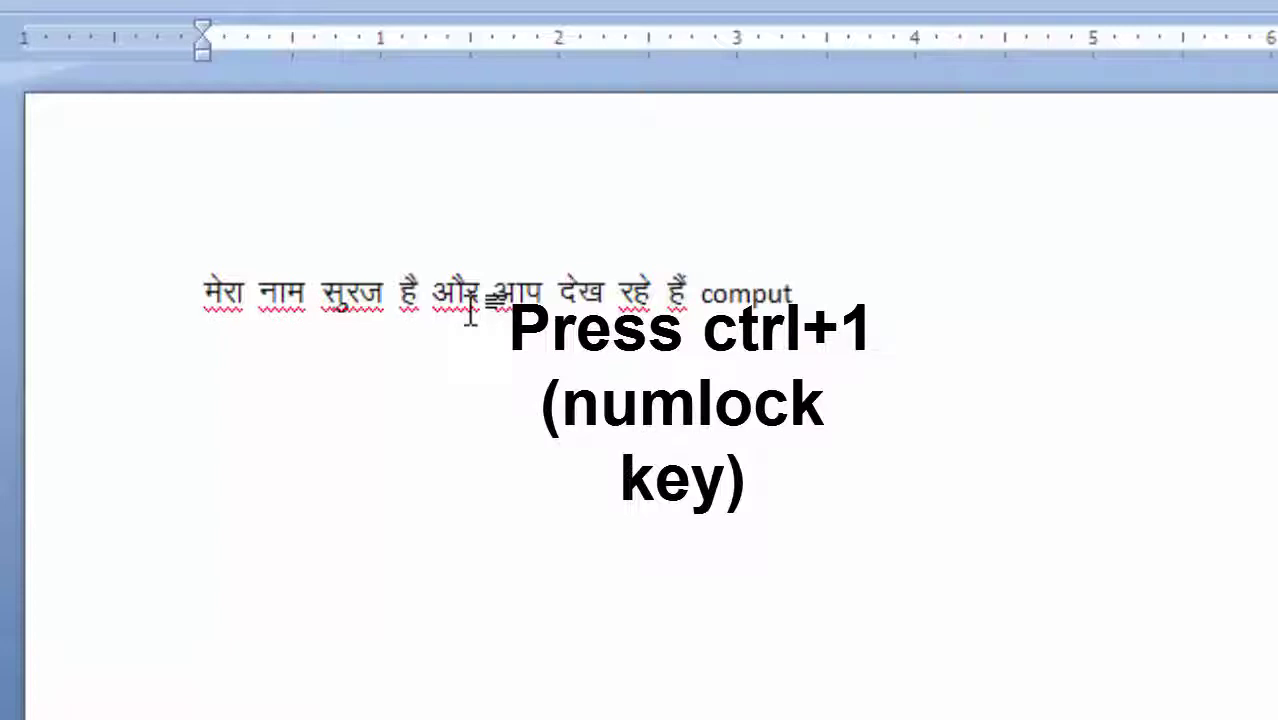
text(er & )
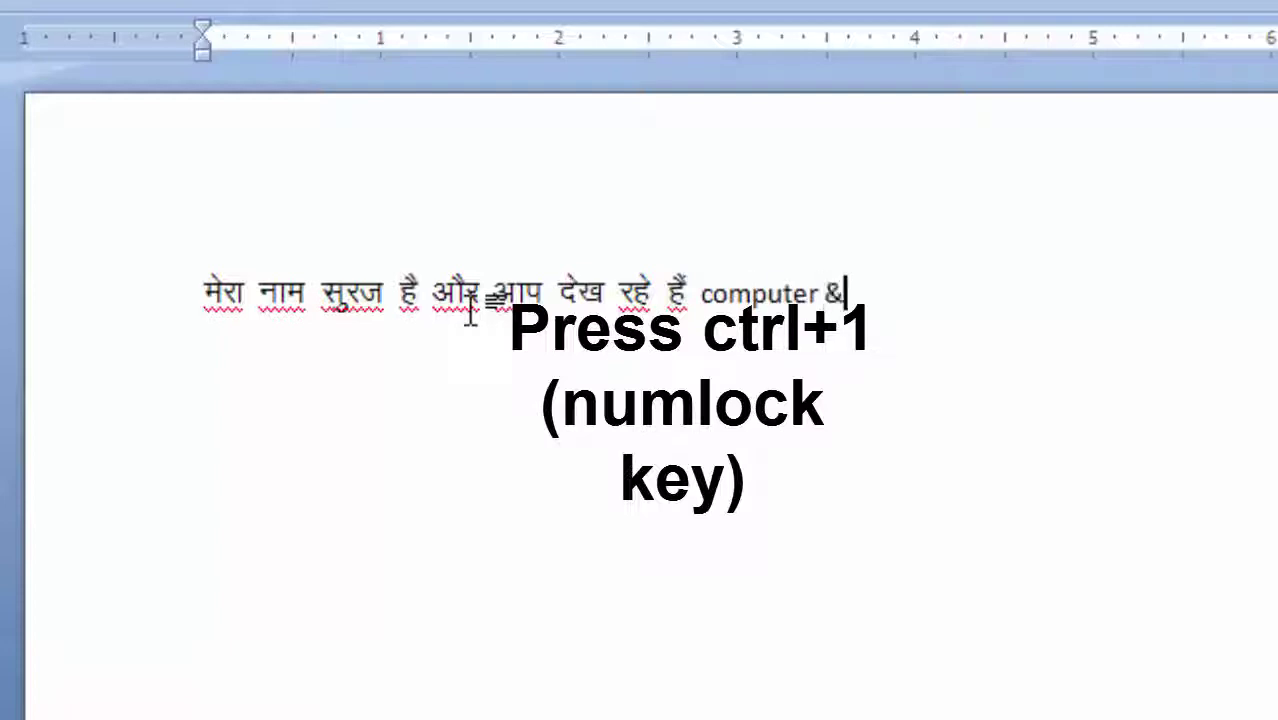
text(excel)
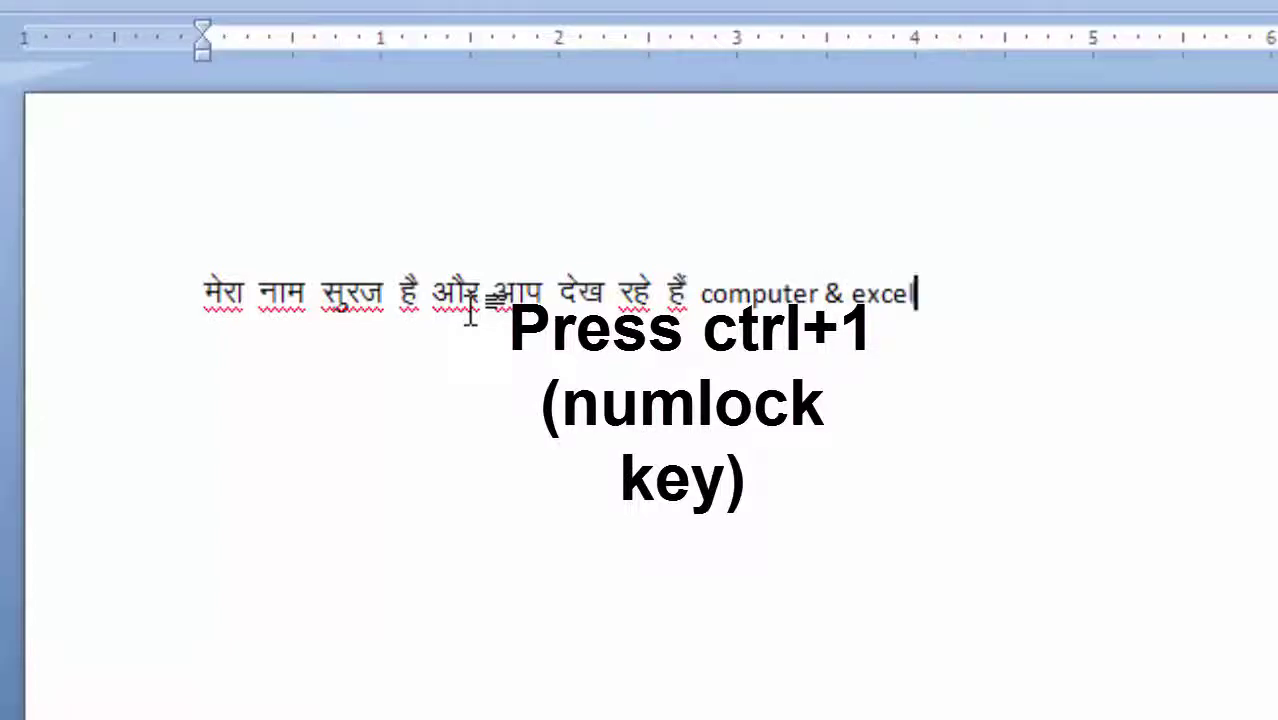
text( solut)
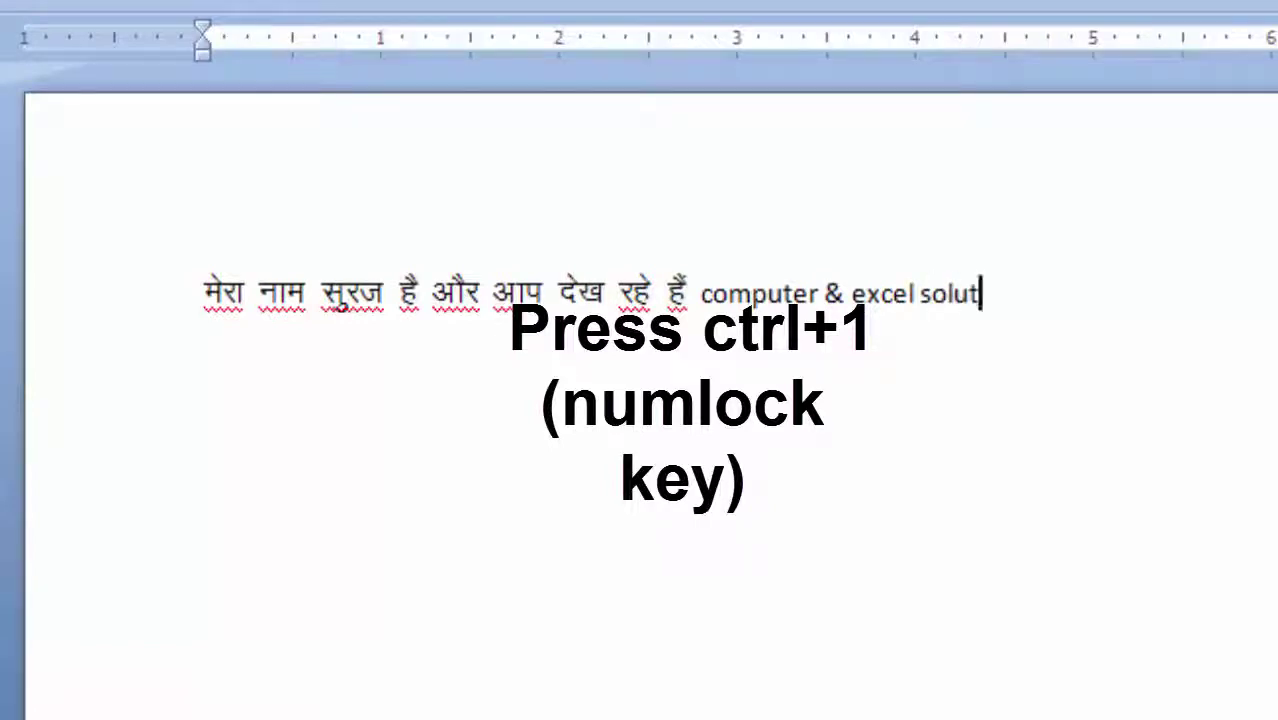
text(ion)
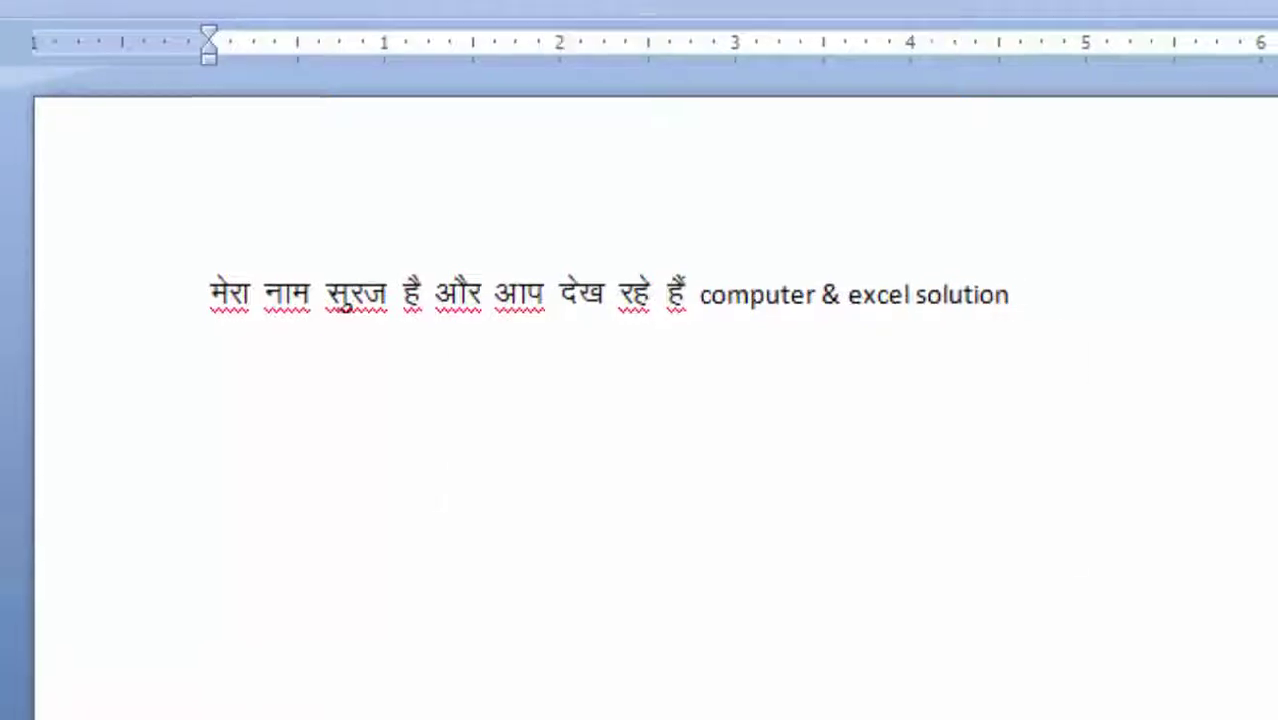
key(alt+F4)
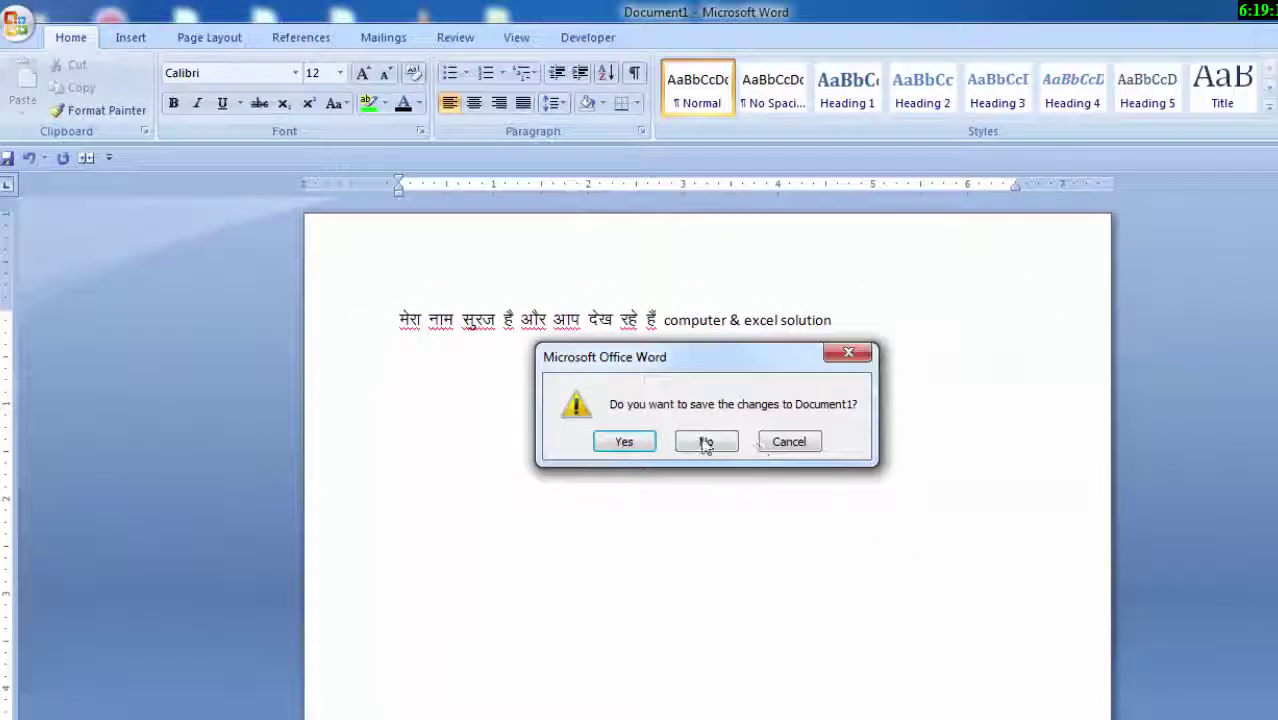
- Discard the document without saving and refresh the desktop
click(706, 442)
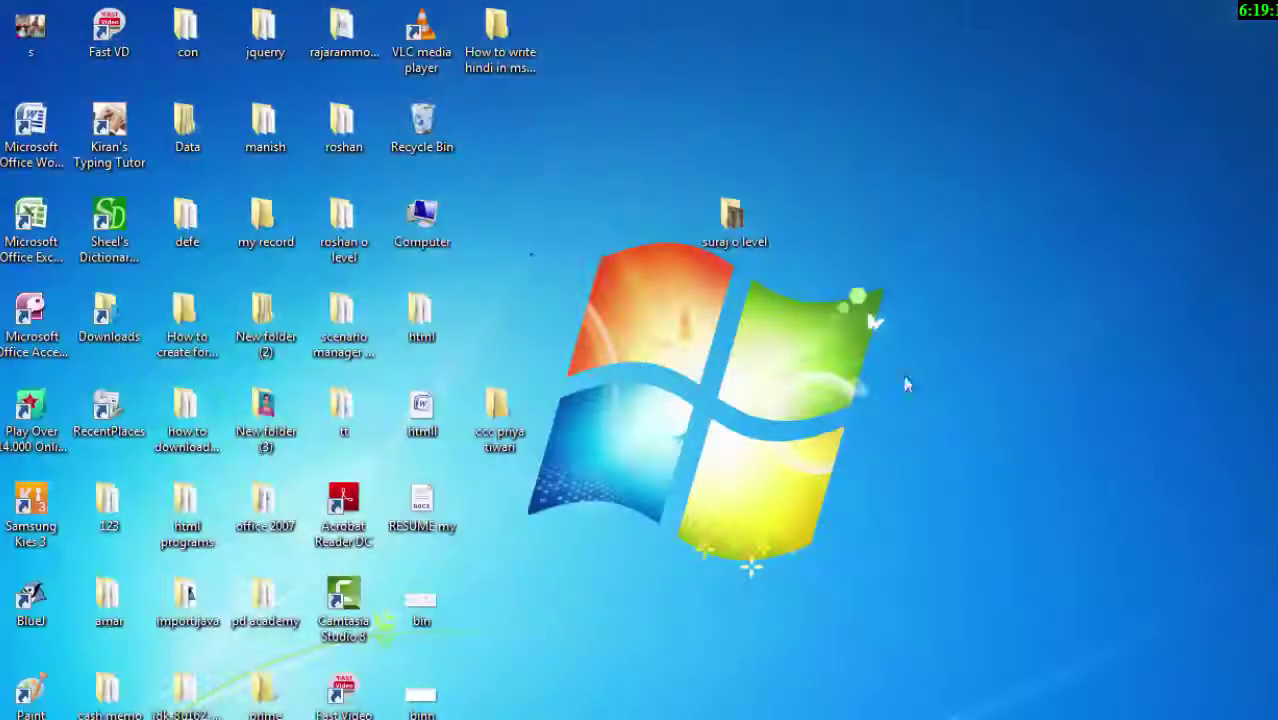
right_click(960, 207)
click(987, 264)
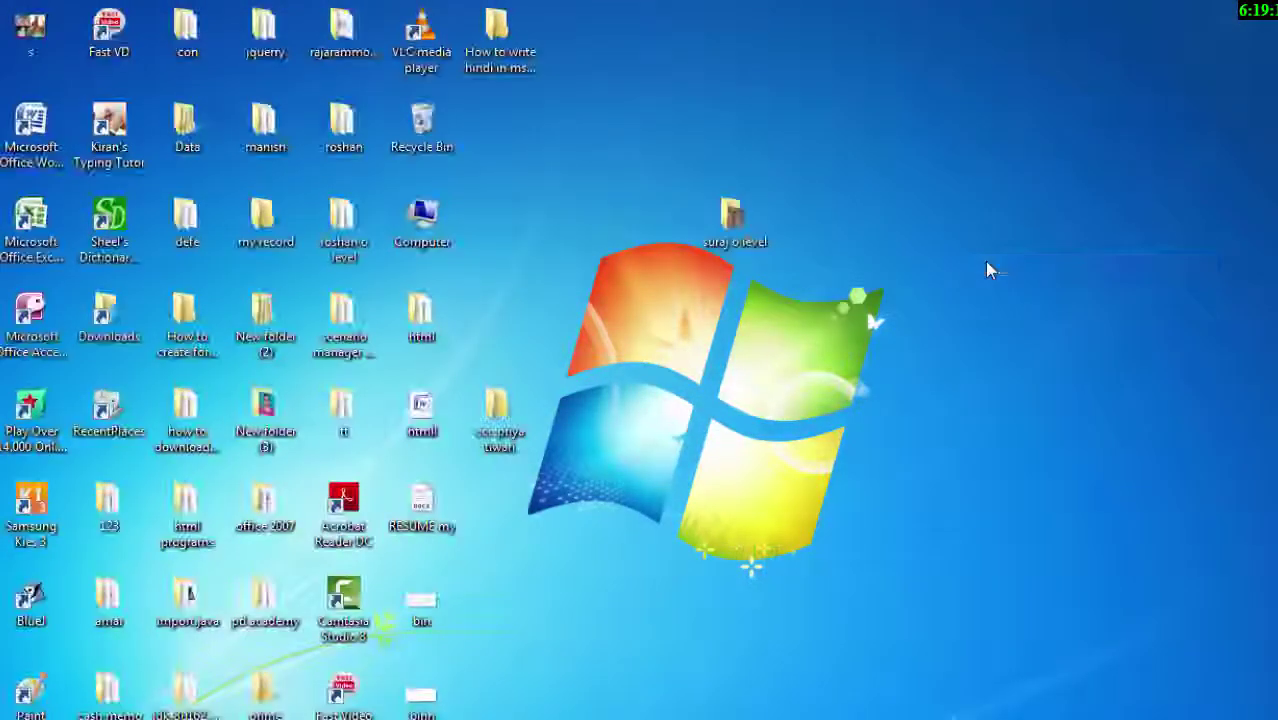
- Launch Word again from the Run box with 'winword'
key(super+r)
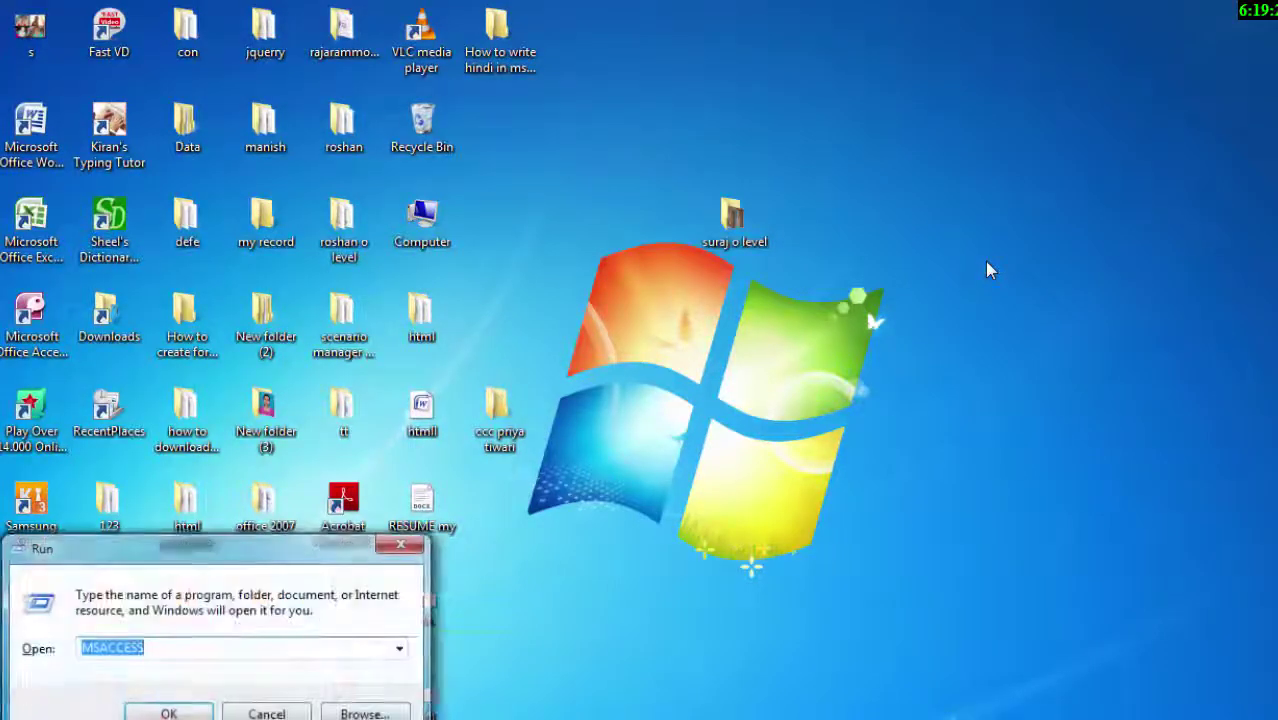
text(win)
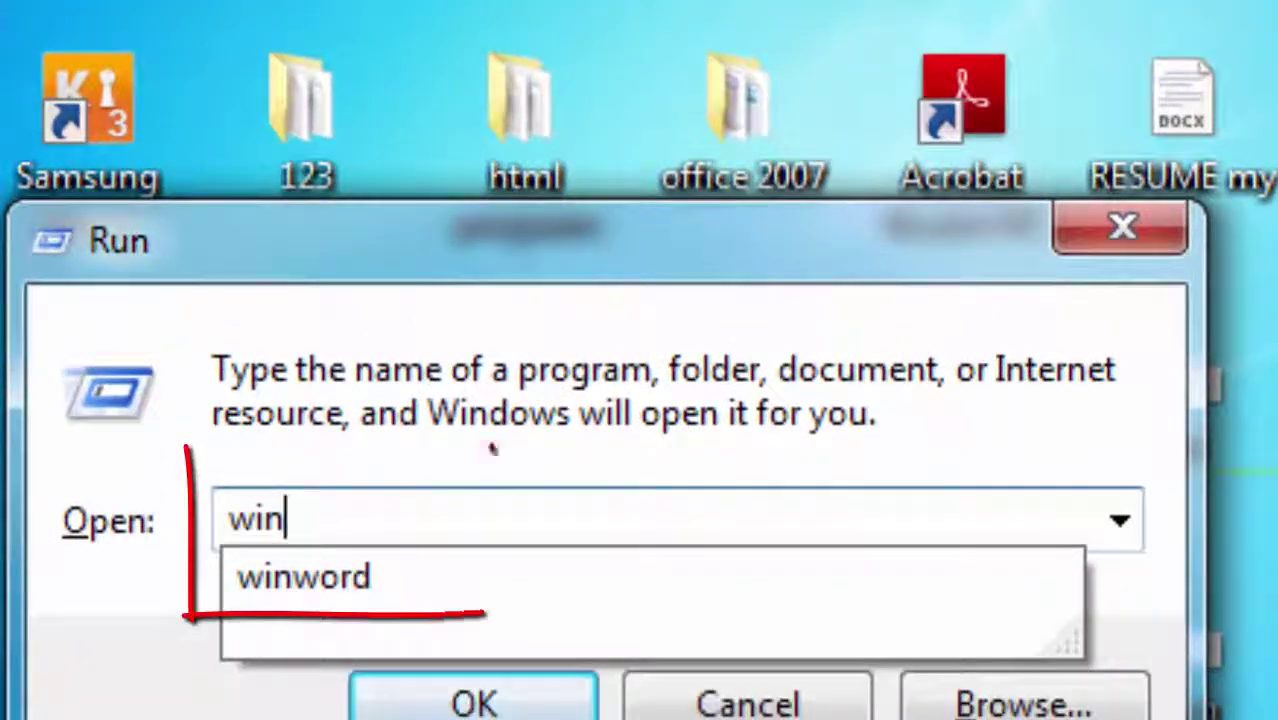
text(wor)
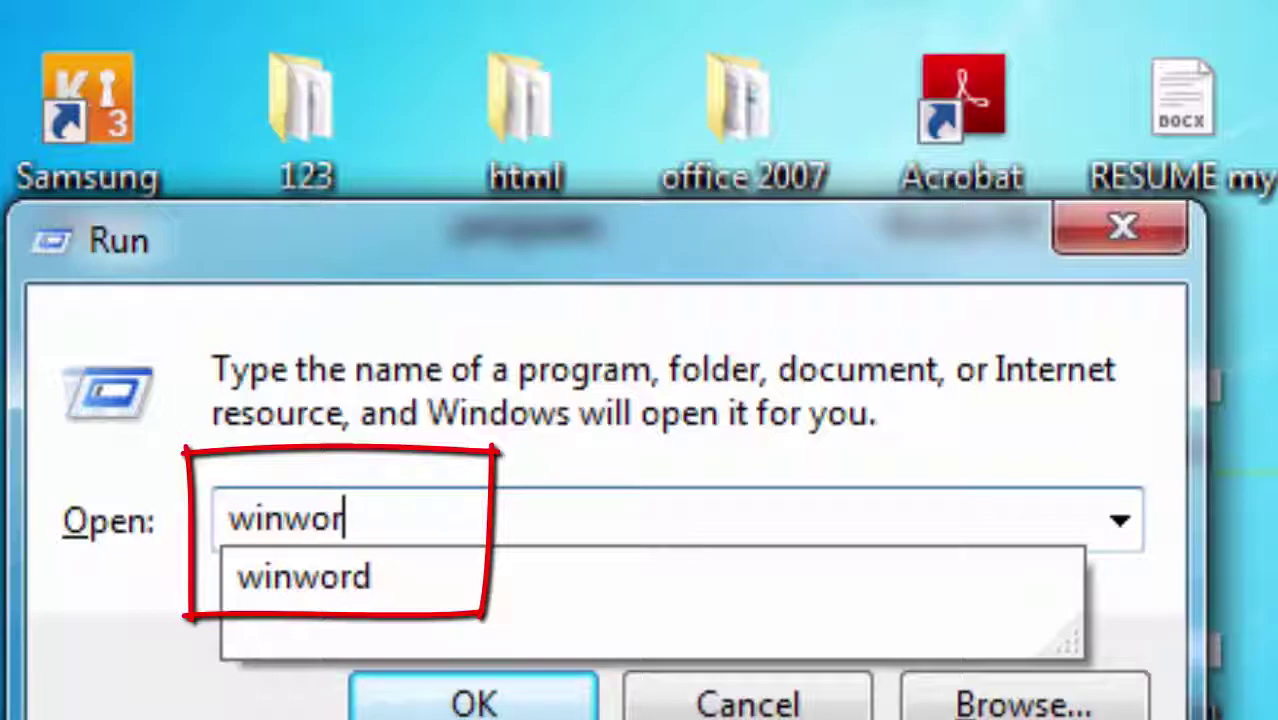
text(d)
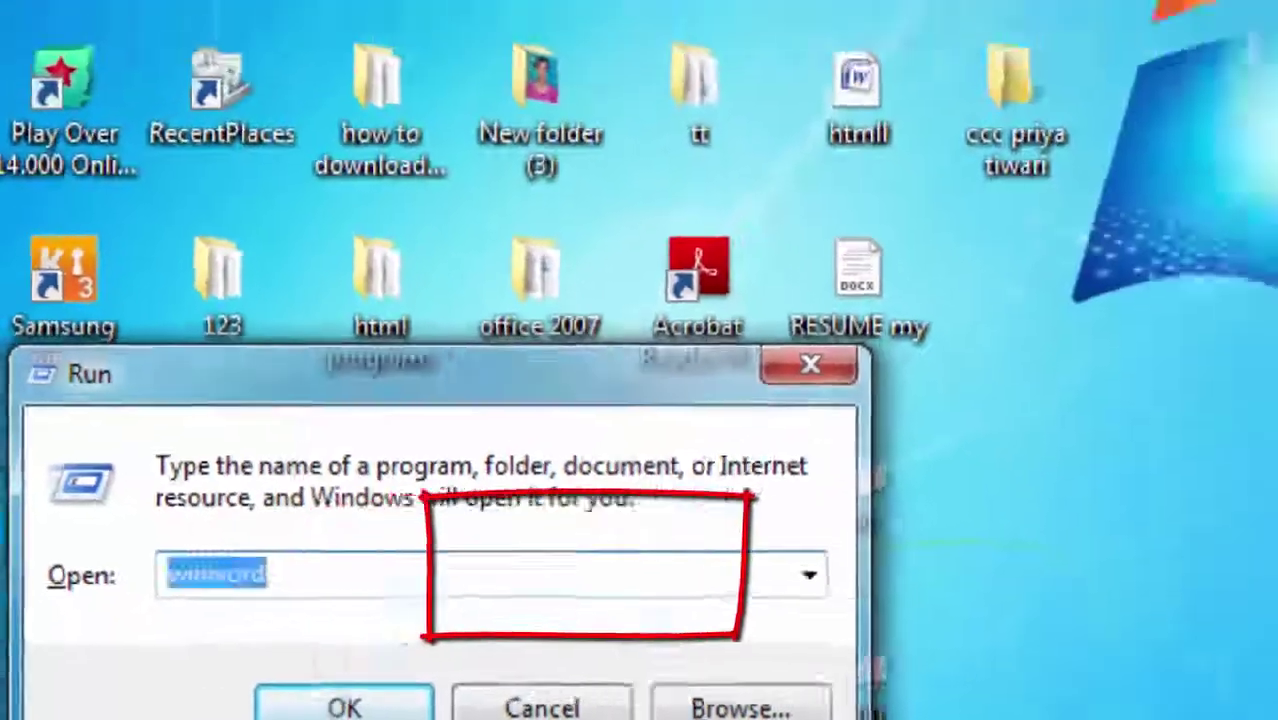
key(Return)
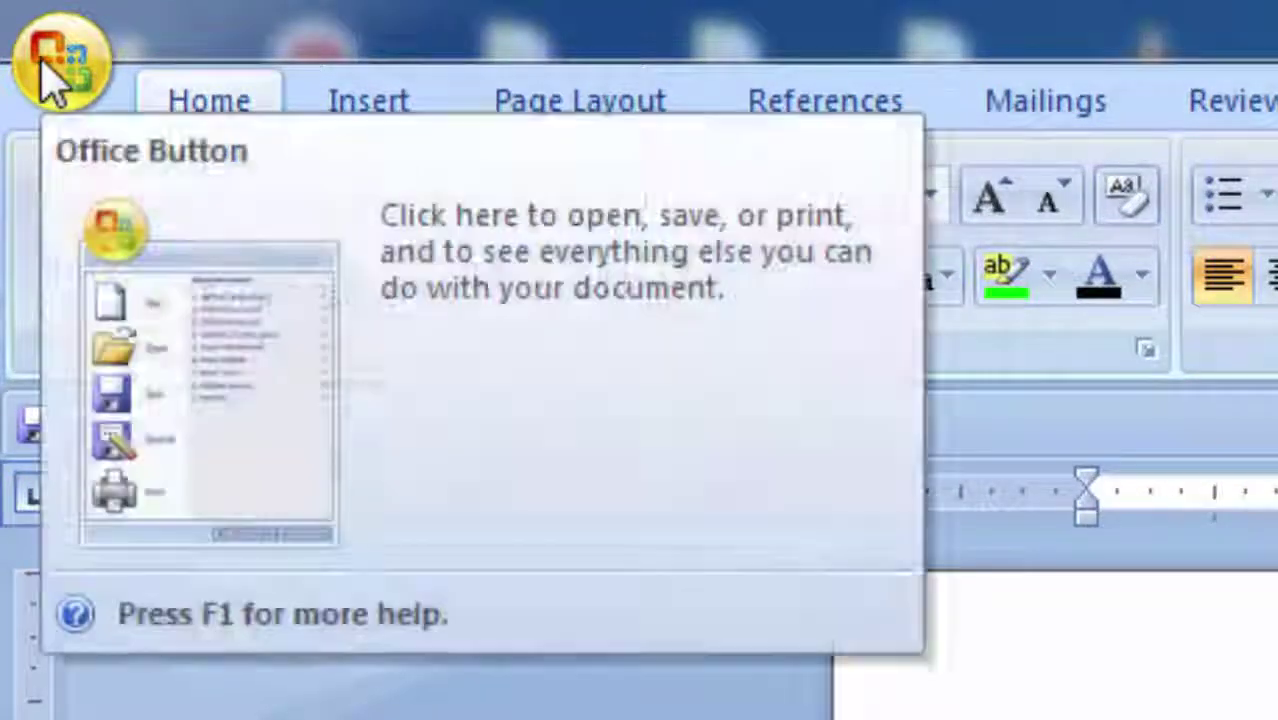
- Uncheck 'Show Developer tab in the Ribbon' in Word Options and confirm
click(45, 65)
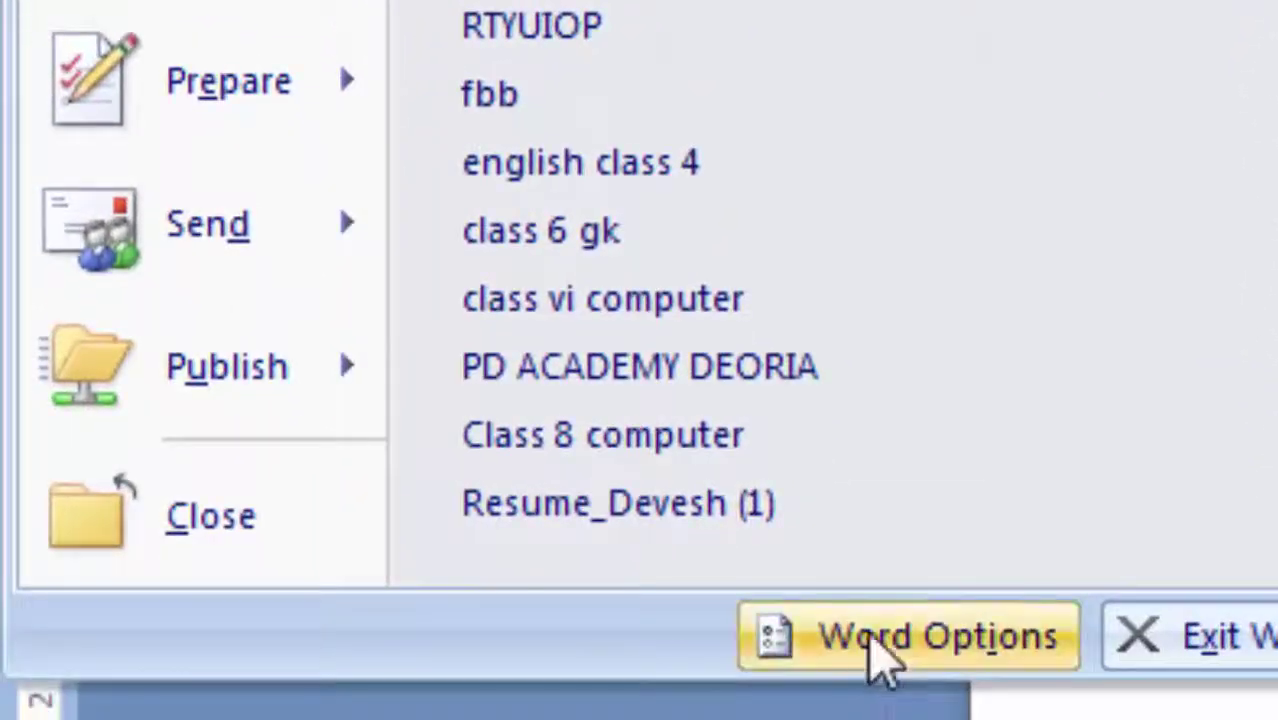
click(878, 655)
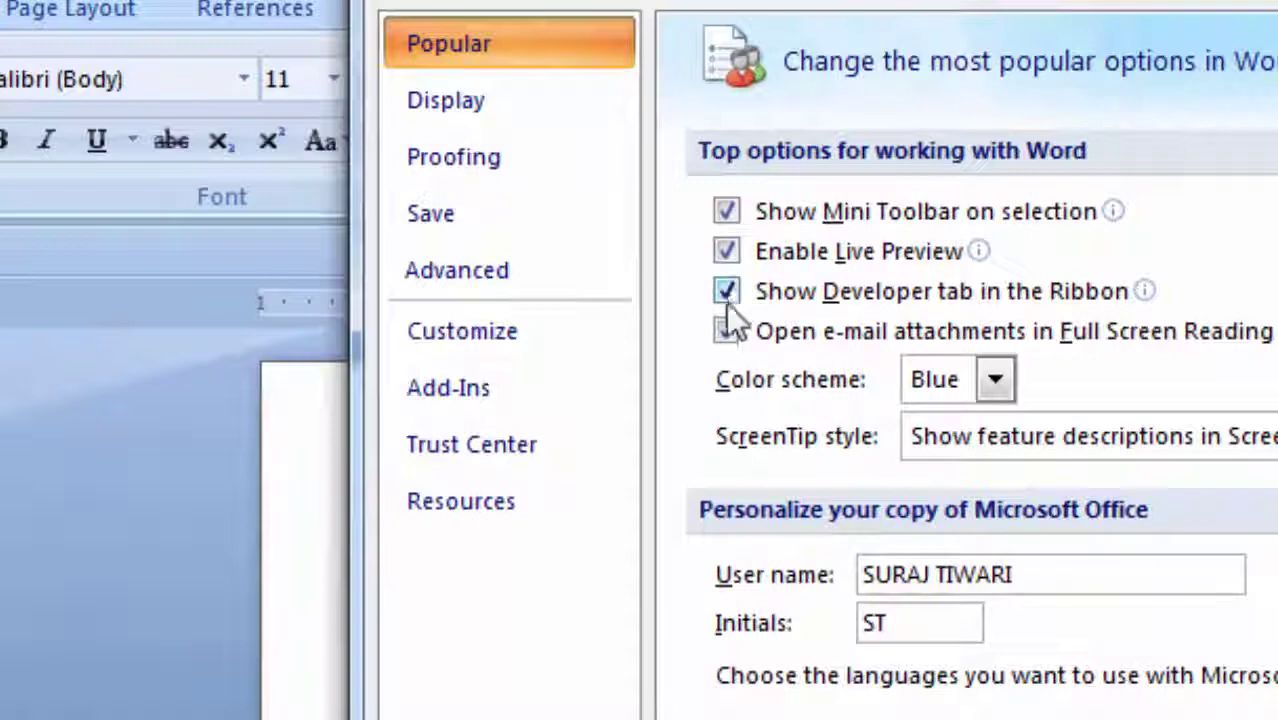
click(724, 303)
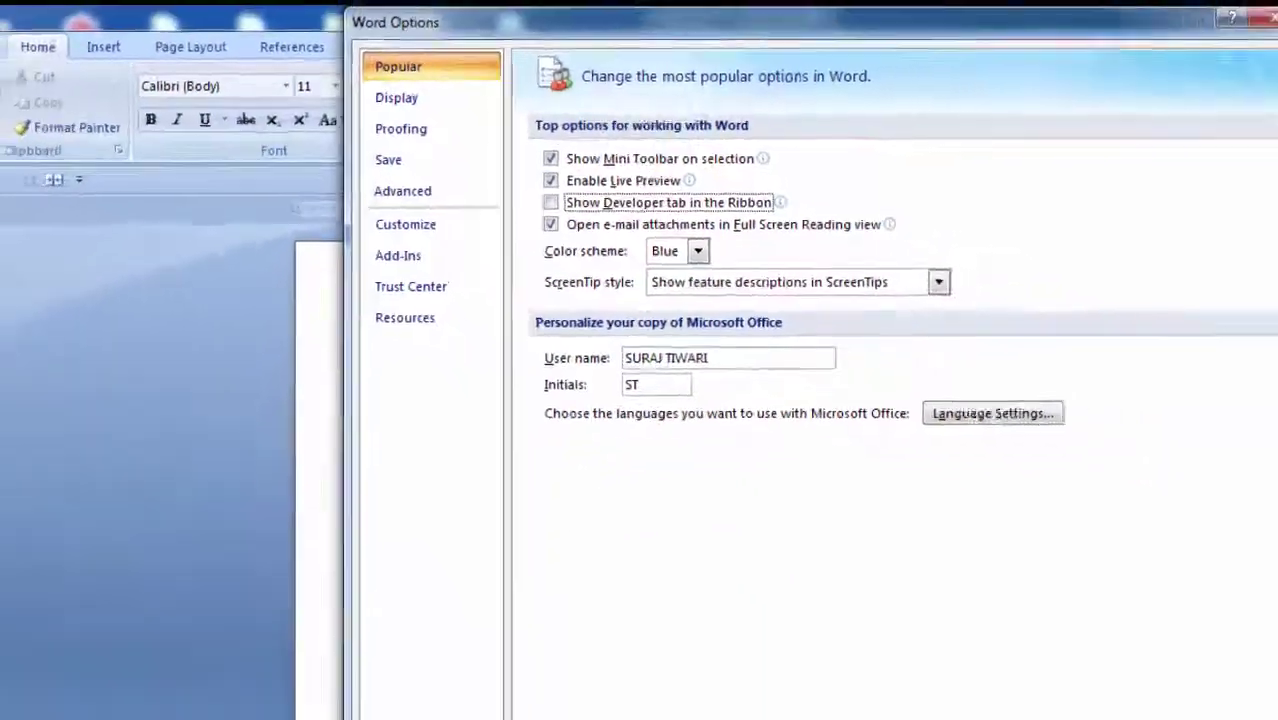
click(820, 680)
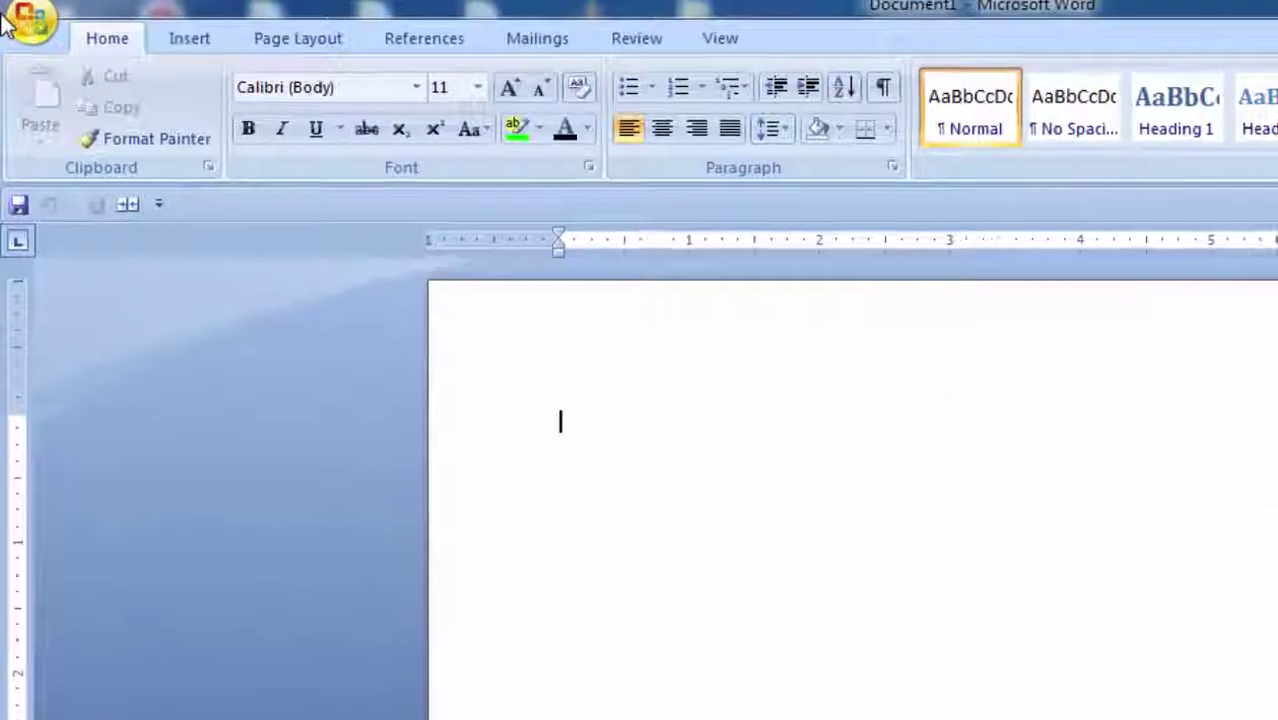
- Re-enable 'Show Developer tab in the Ribbon' in Word Options and apply it
click(20, 38)
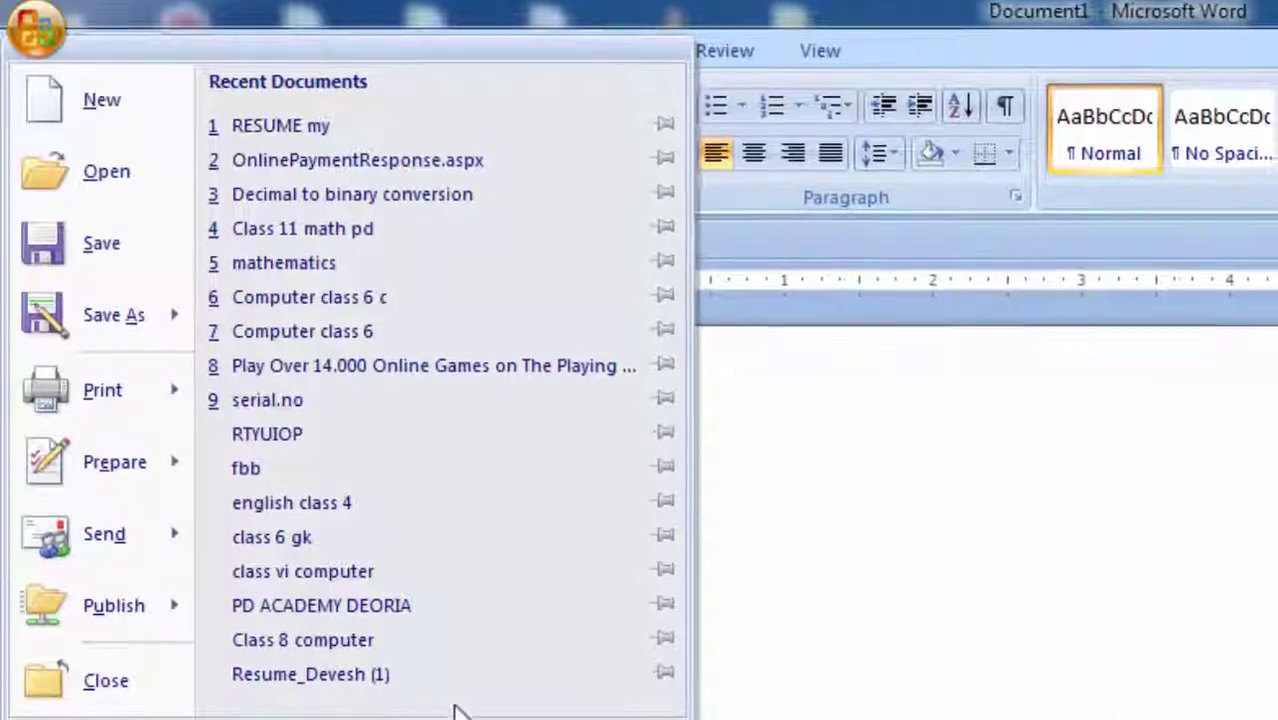
click(456, 708)
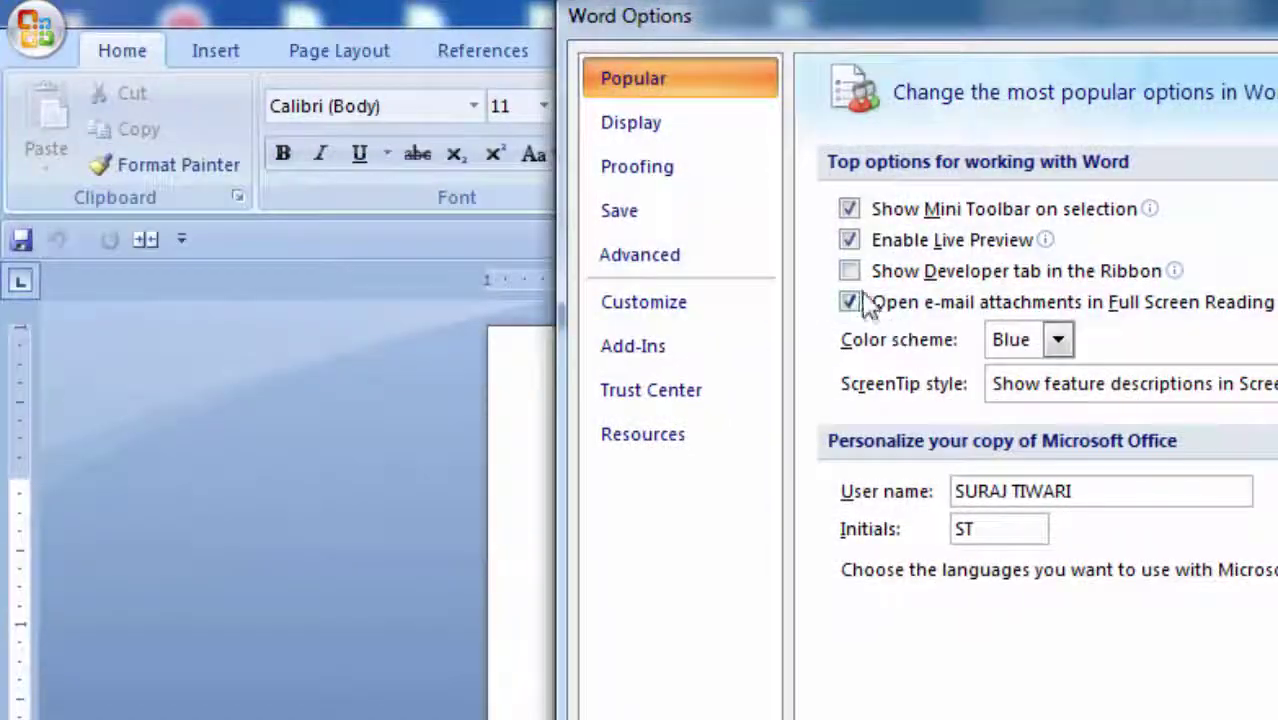
click(849, 271)
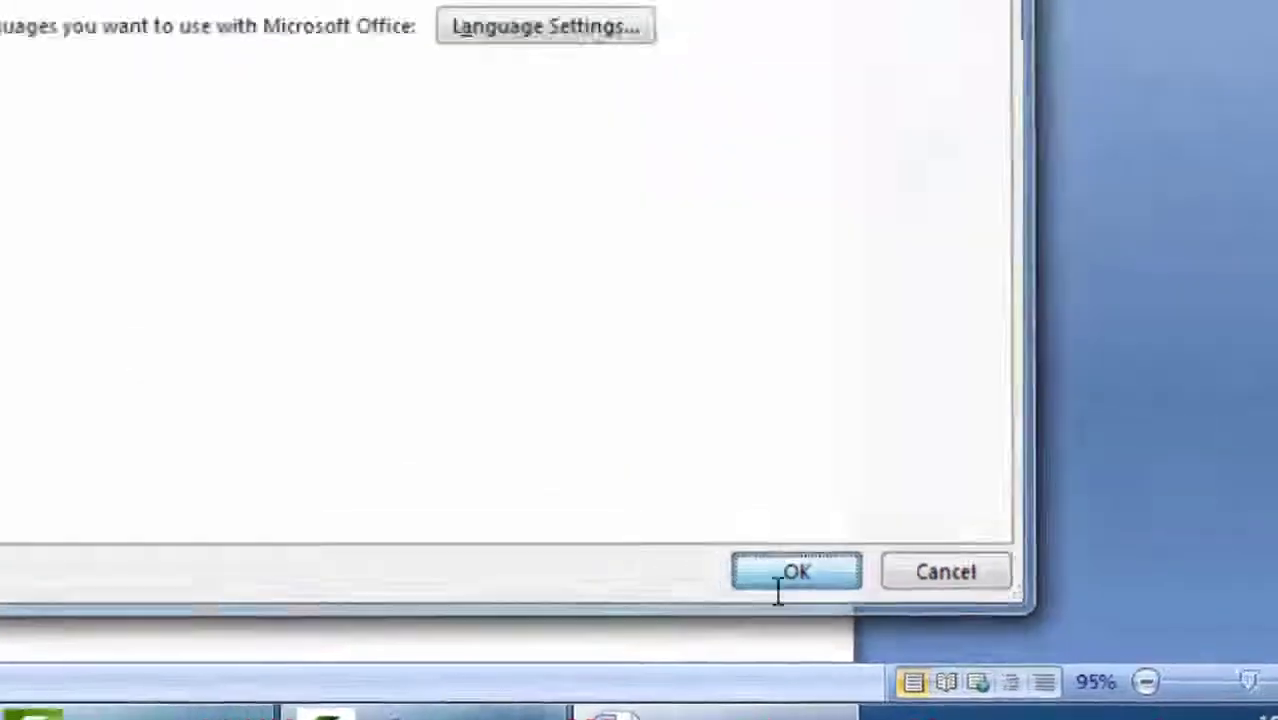
click(1034, 681)
- Start recording a new macro, Macro3, assigned the Ctrl+Num 1 keyboard shortcut
click(552, 50)
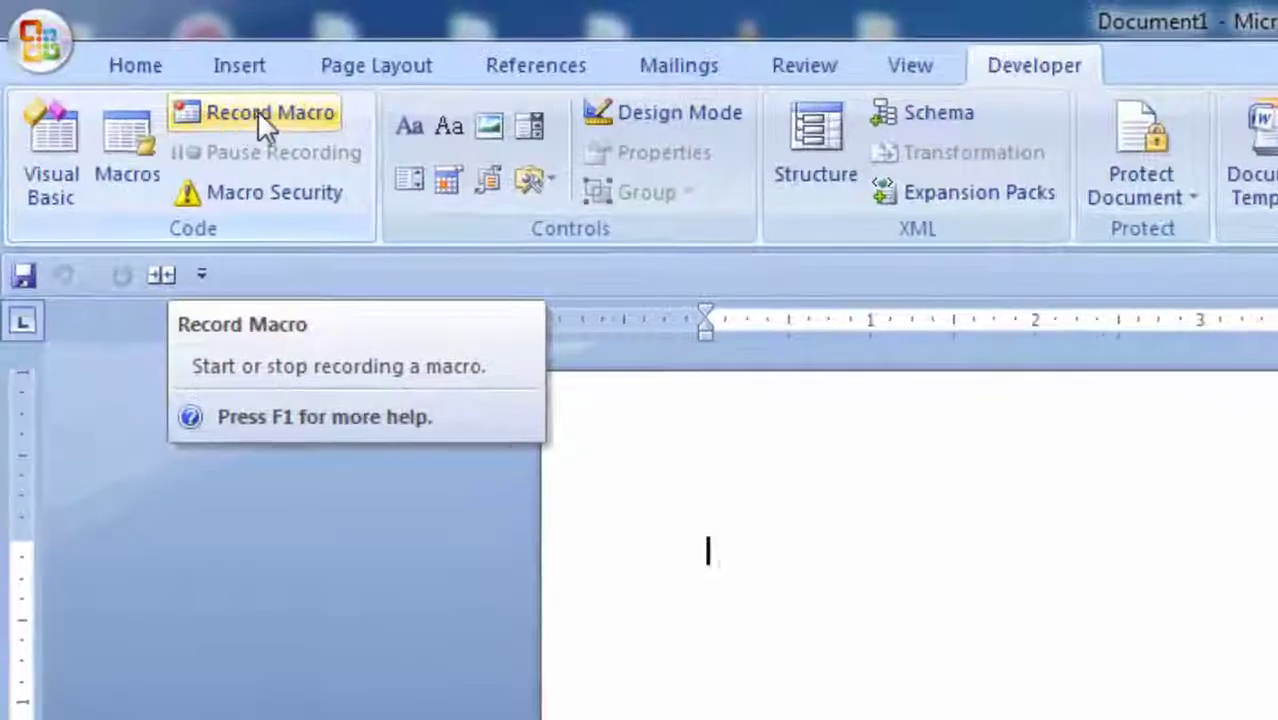
click(252, 119)
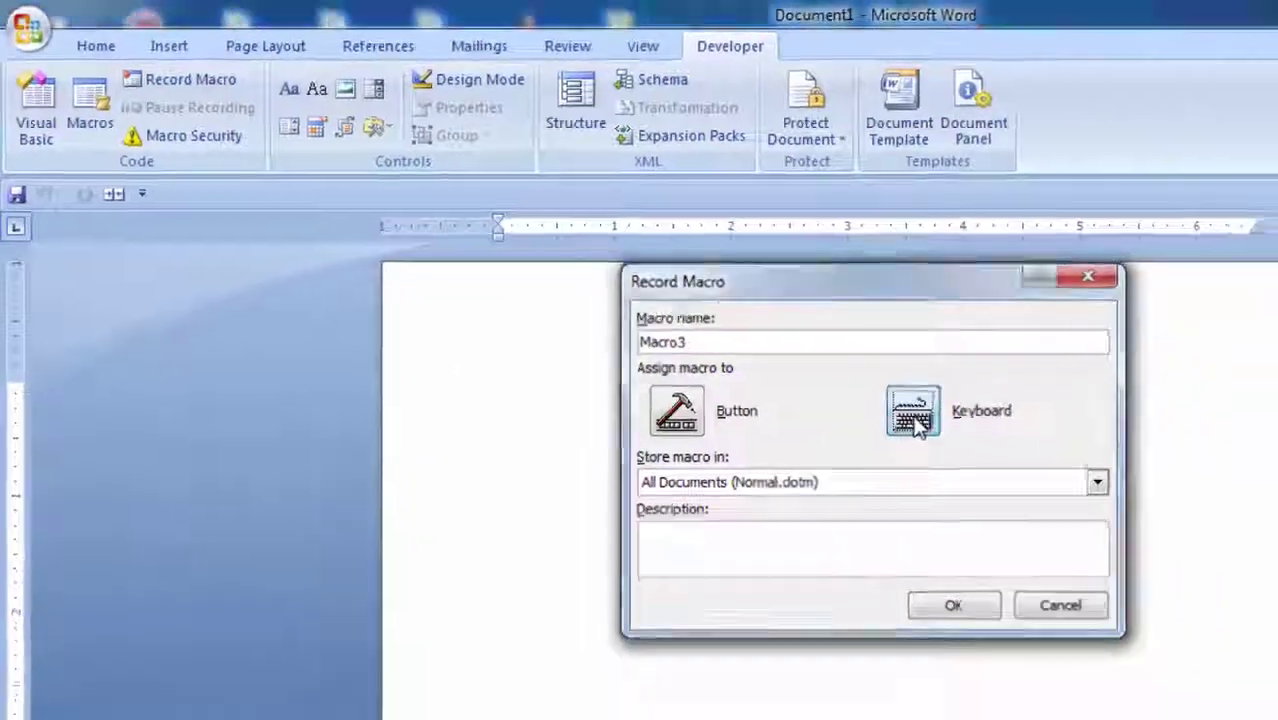
click(1270, 585)
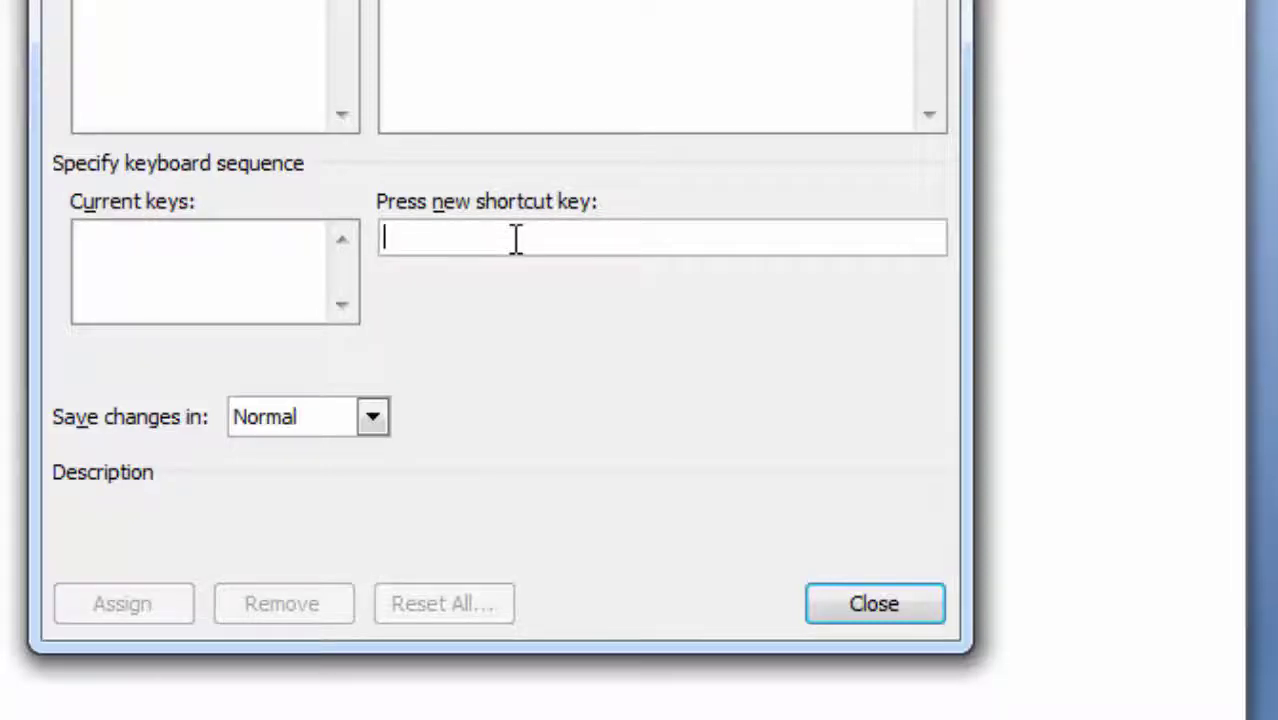
key(ctrl+KP_1)
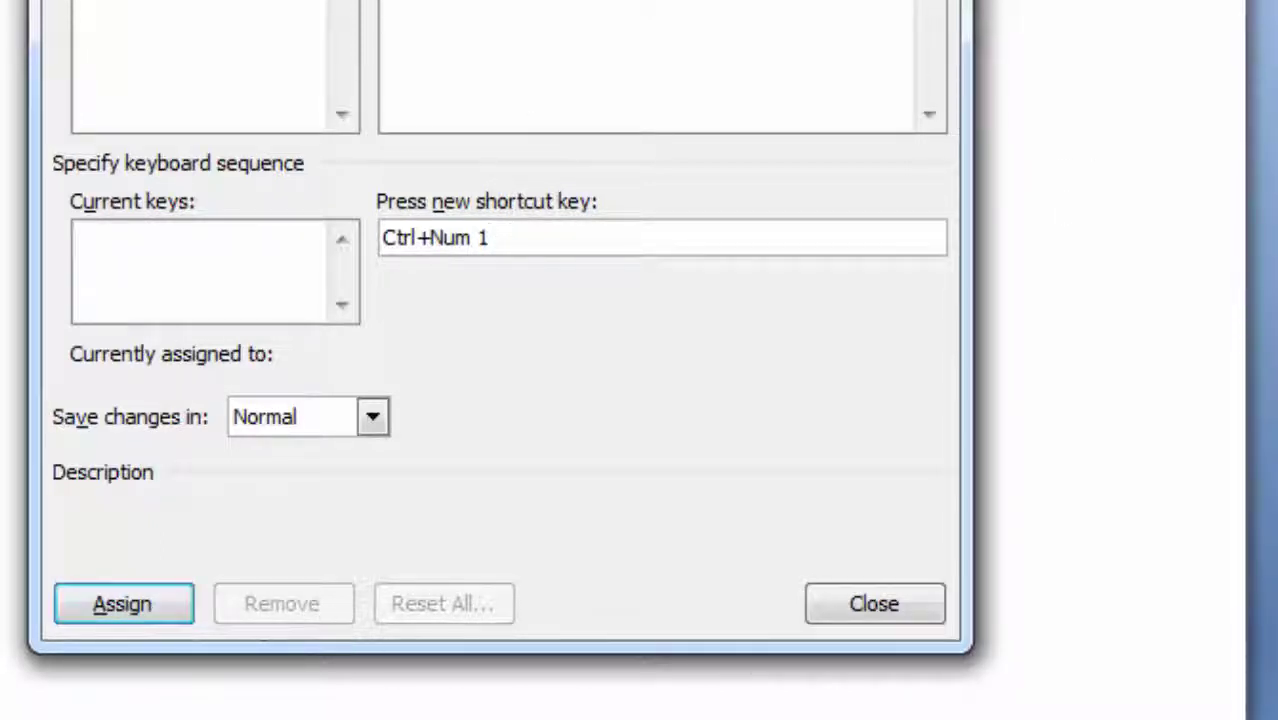
click(868, 622)
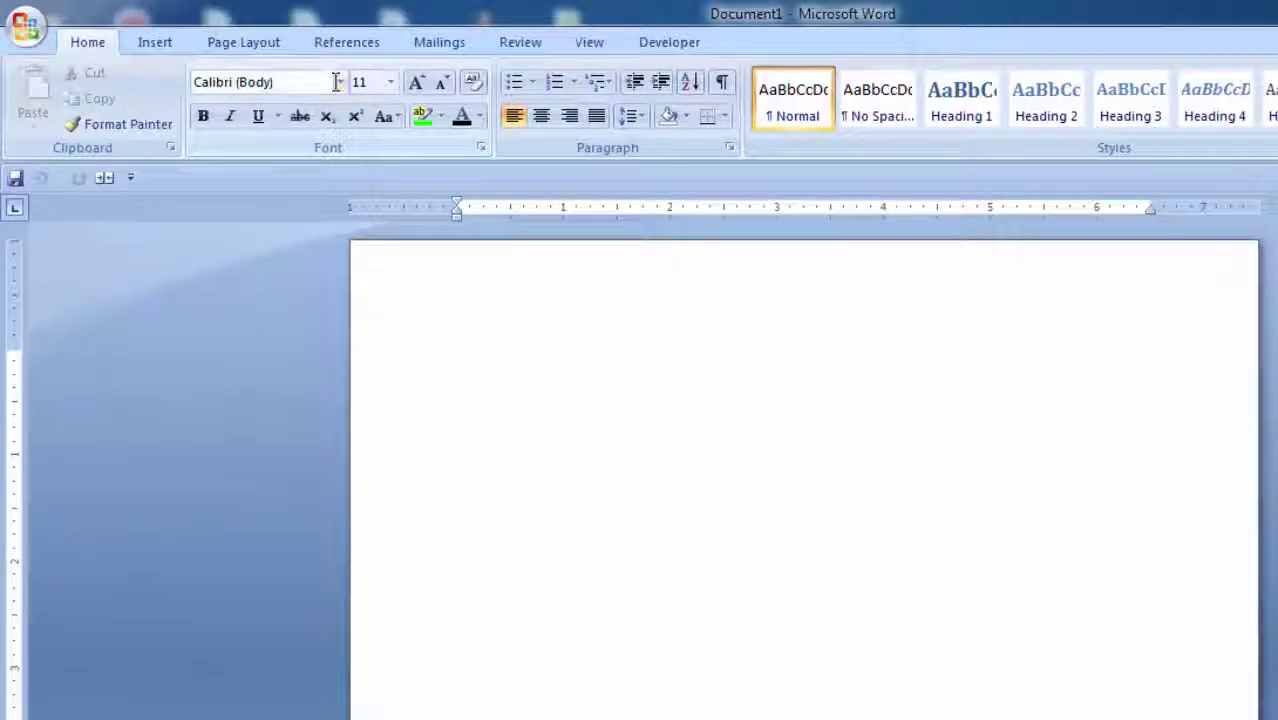
- Record a switch to the Kruti Dev 010 font, then stop the Macro3 recording
click(340, 82)
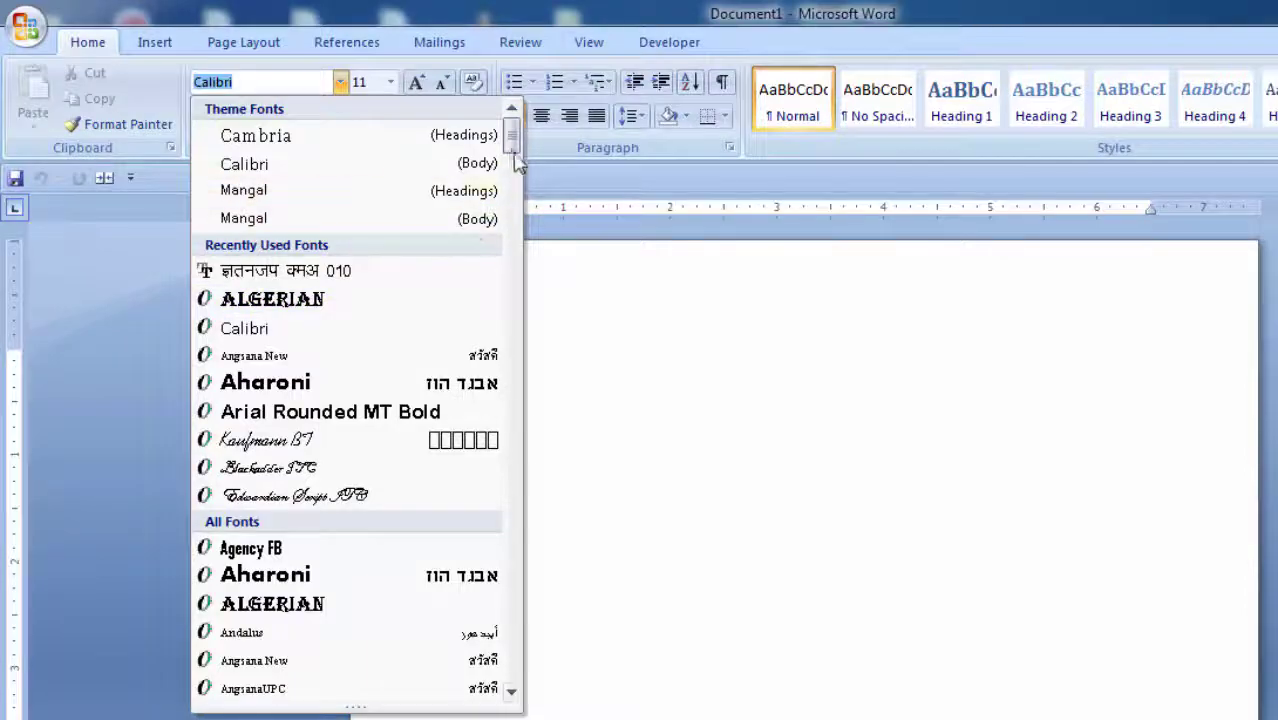
drag(511, 136, 508, 412)
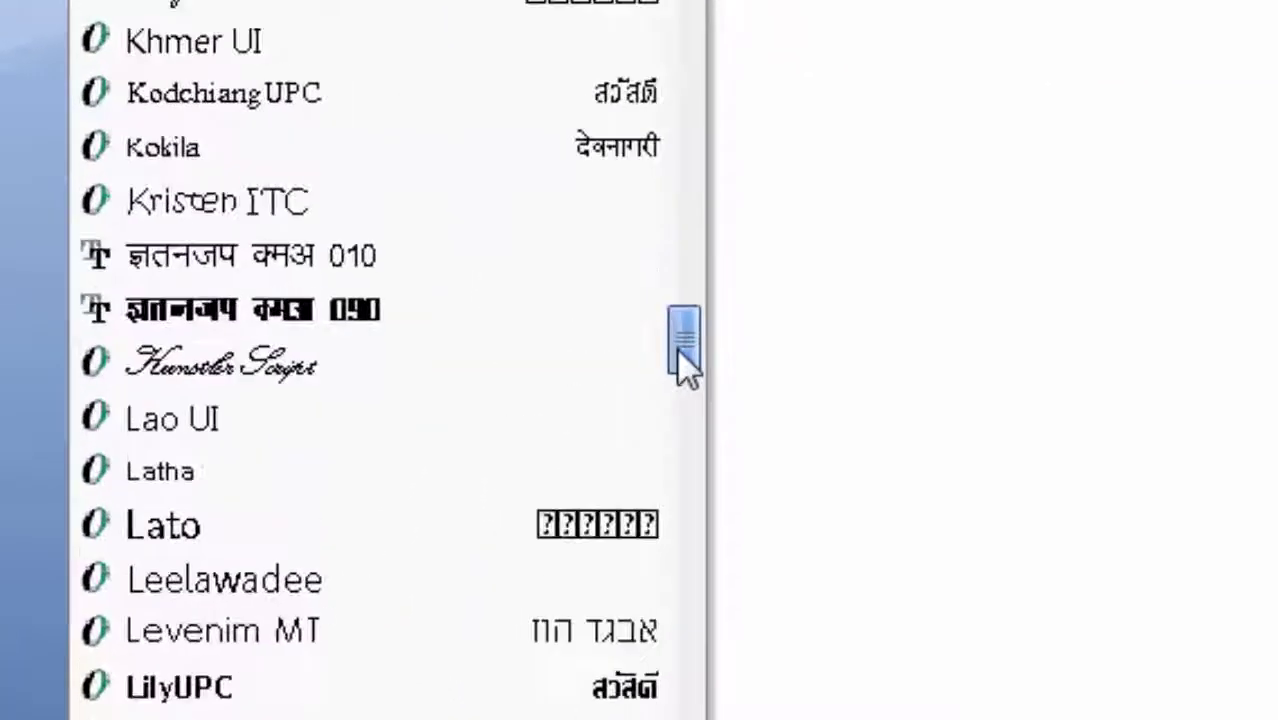
drag(597, 366, 679, 339)
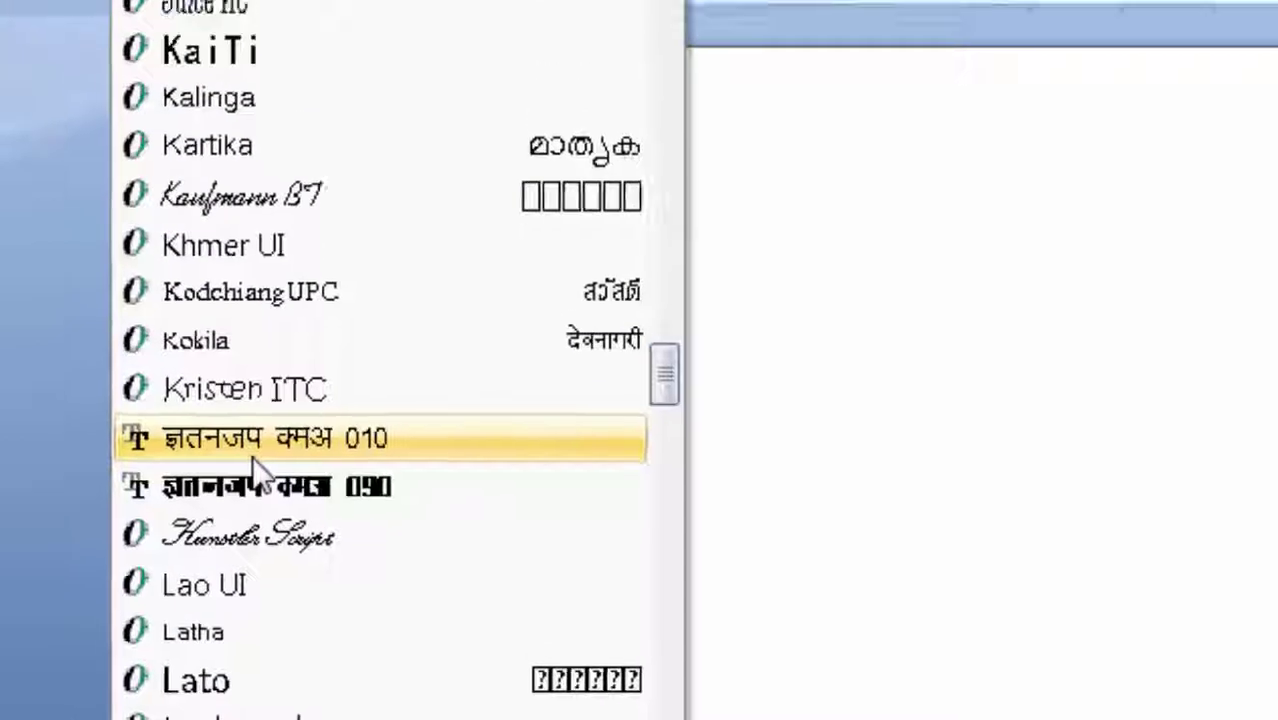
click(220, 415)
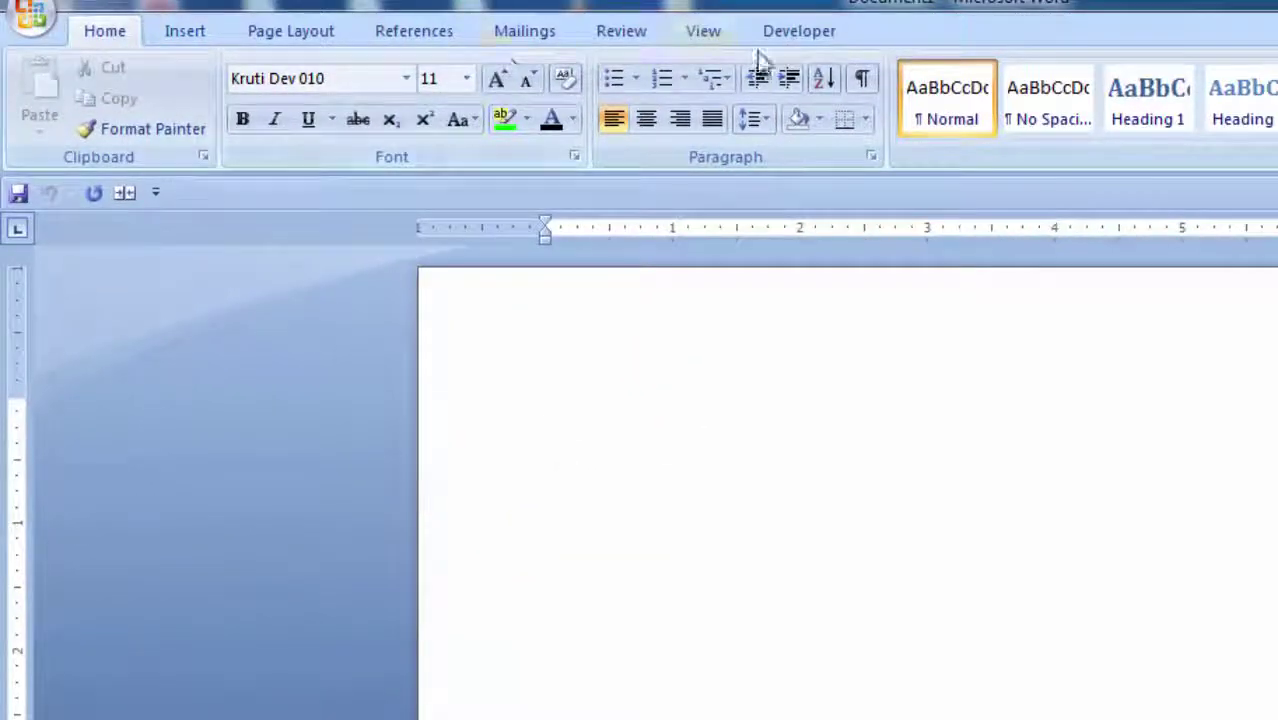
click(787, 36)
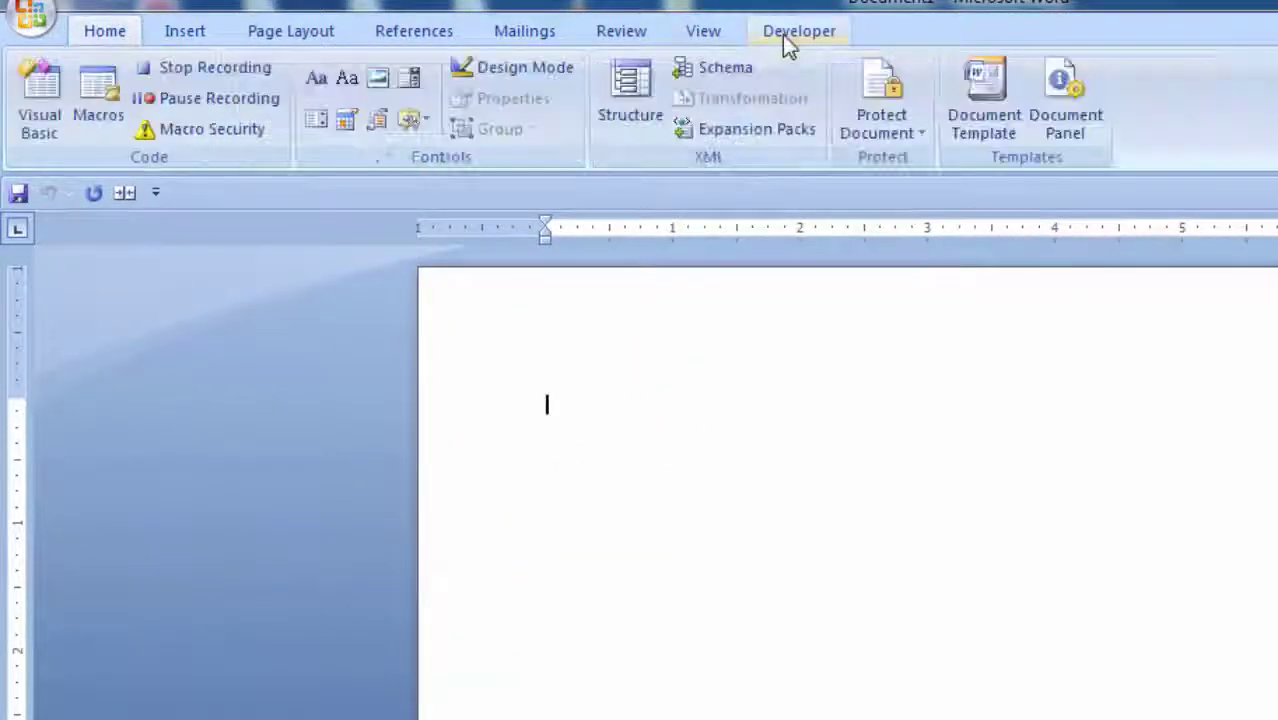
click(186, 78)
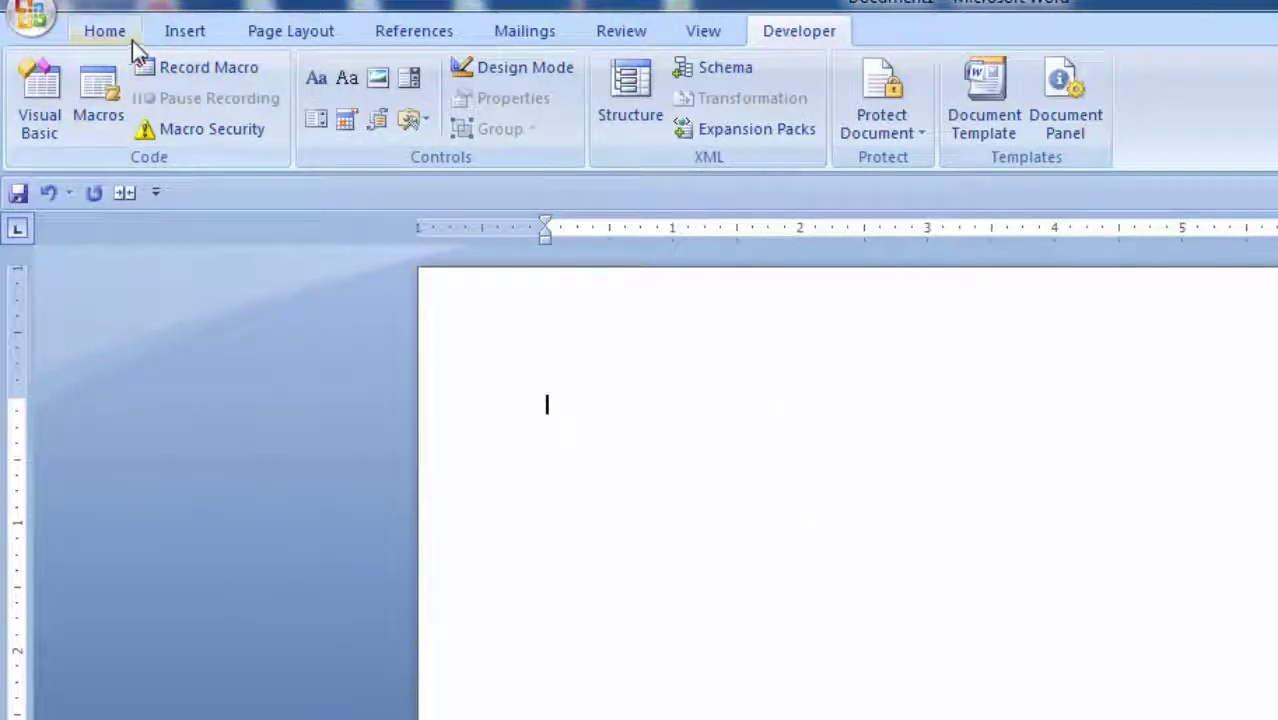
- Begin recording Macro7 with the Ctrl+Num 2 shortcut assigned
click(184, 75)
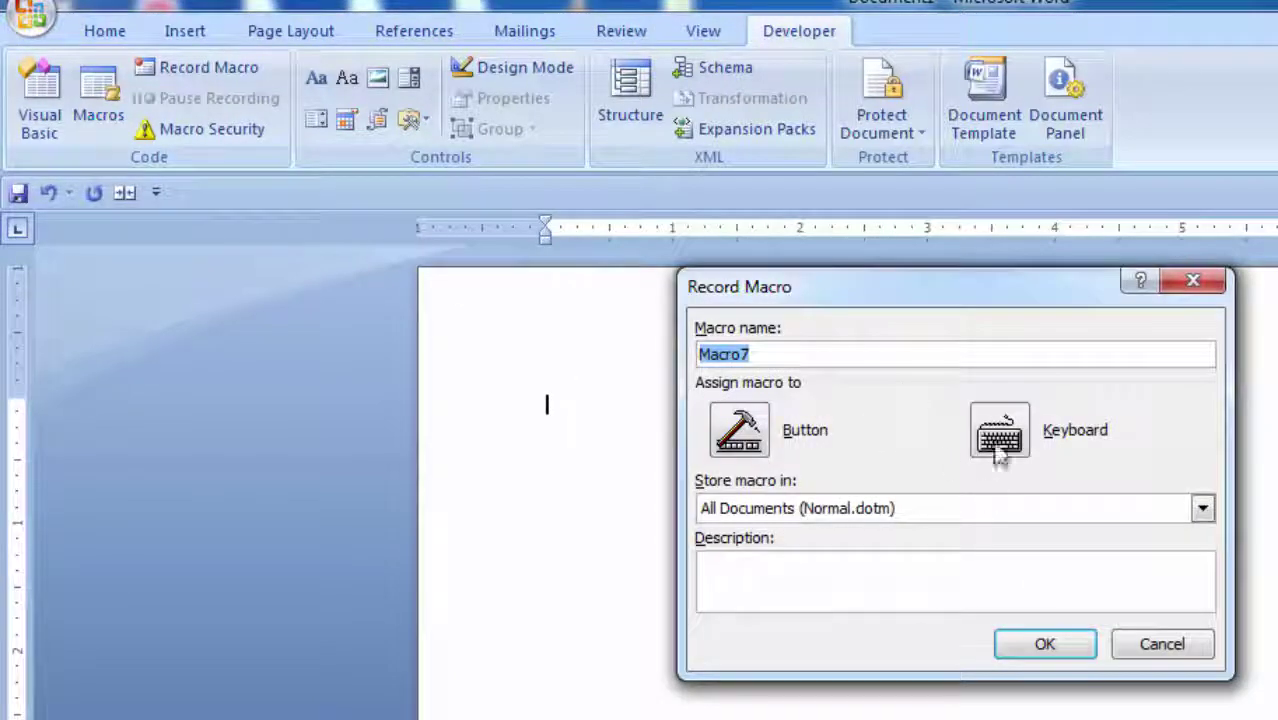
click(998, 440)
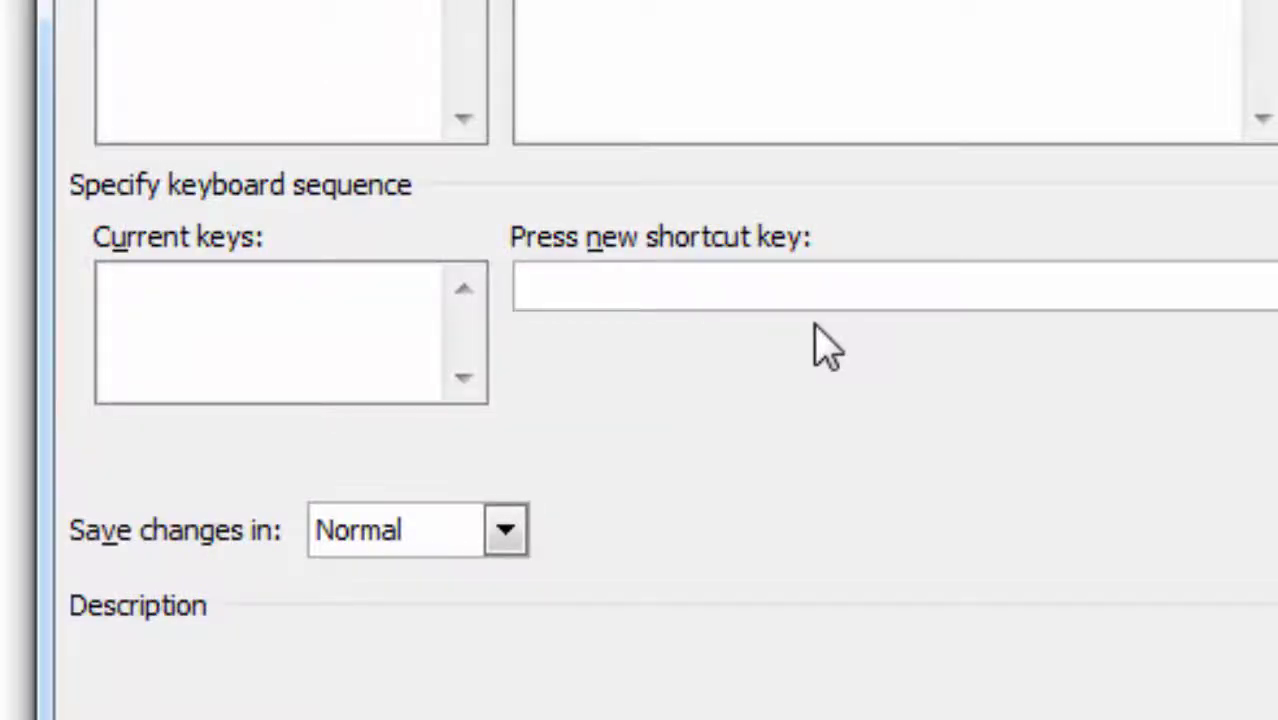
key(ctrl+KP_2)
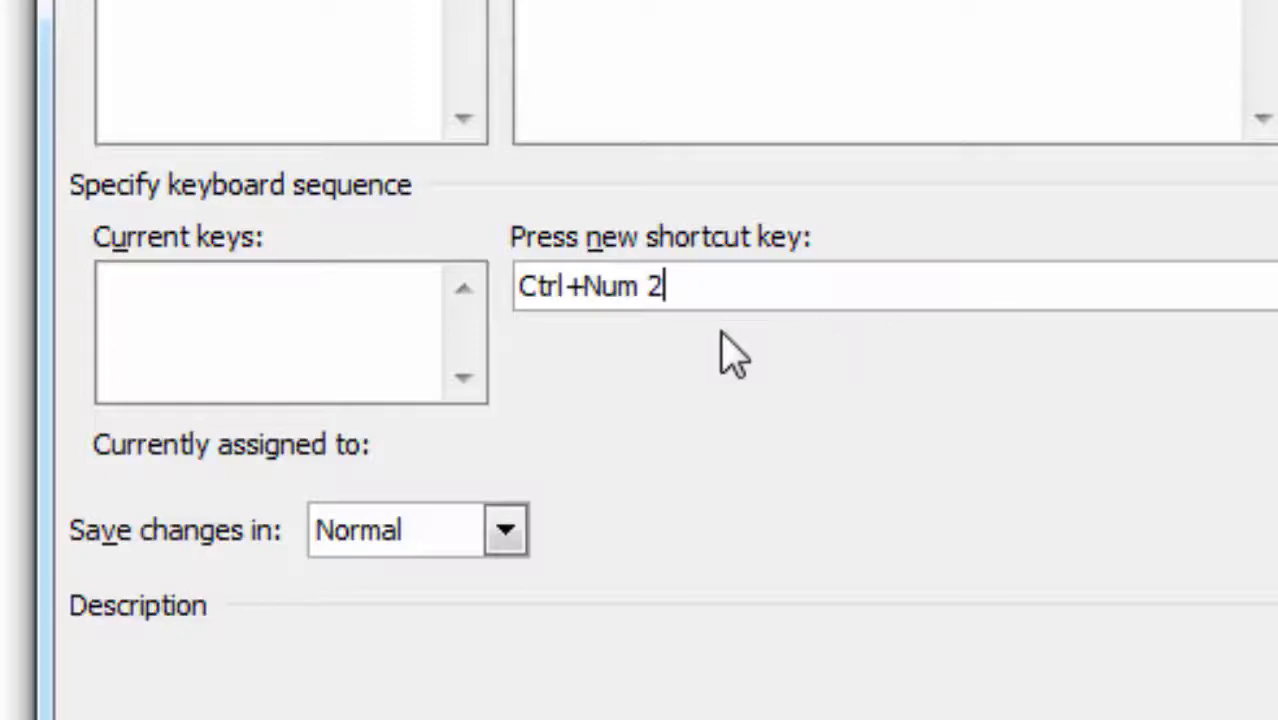
key(alt+a)
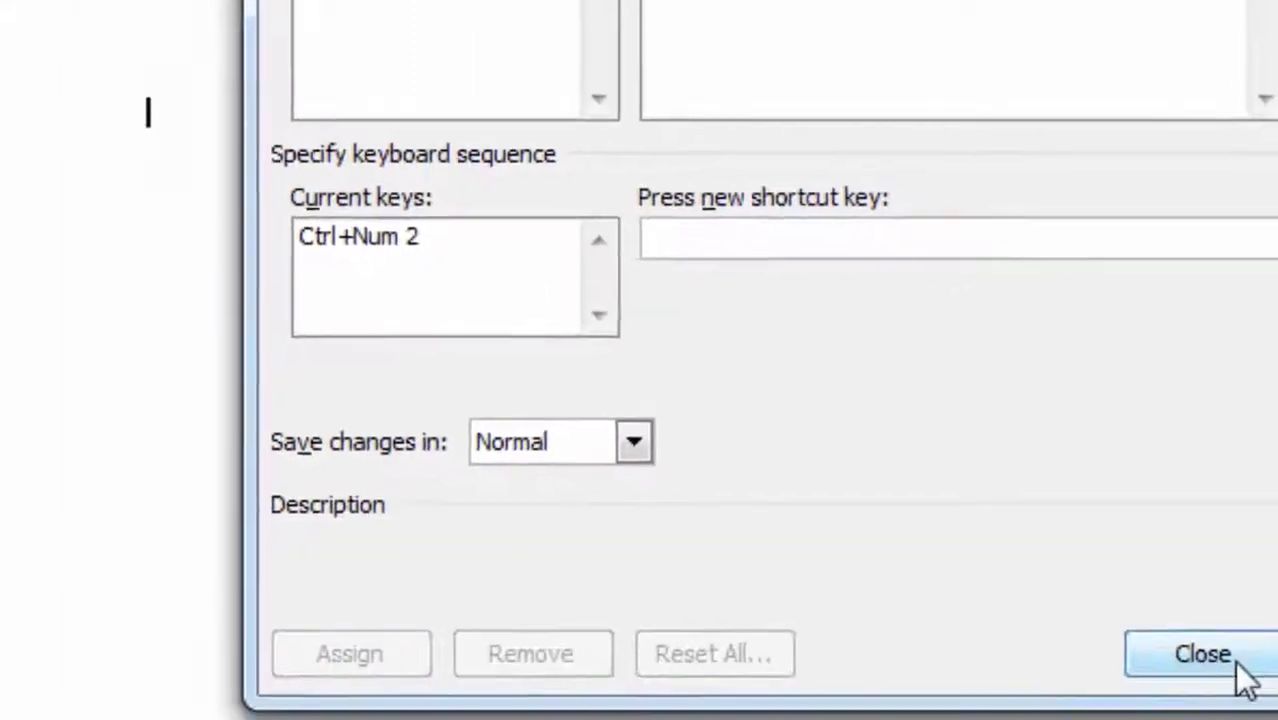
click(1235, 673)
click(1090, 641)
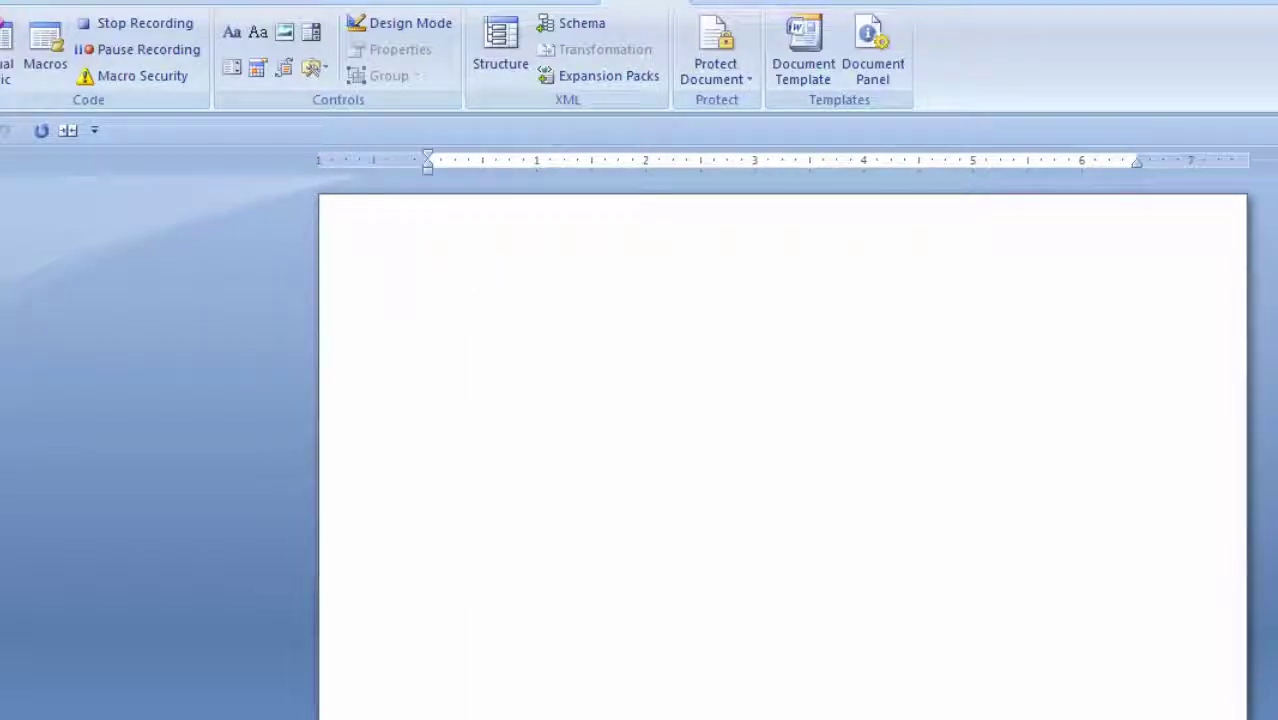
- Record a switch to the Calibri font, then stop the Macro7 recording
click(60, 2)
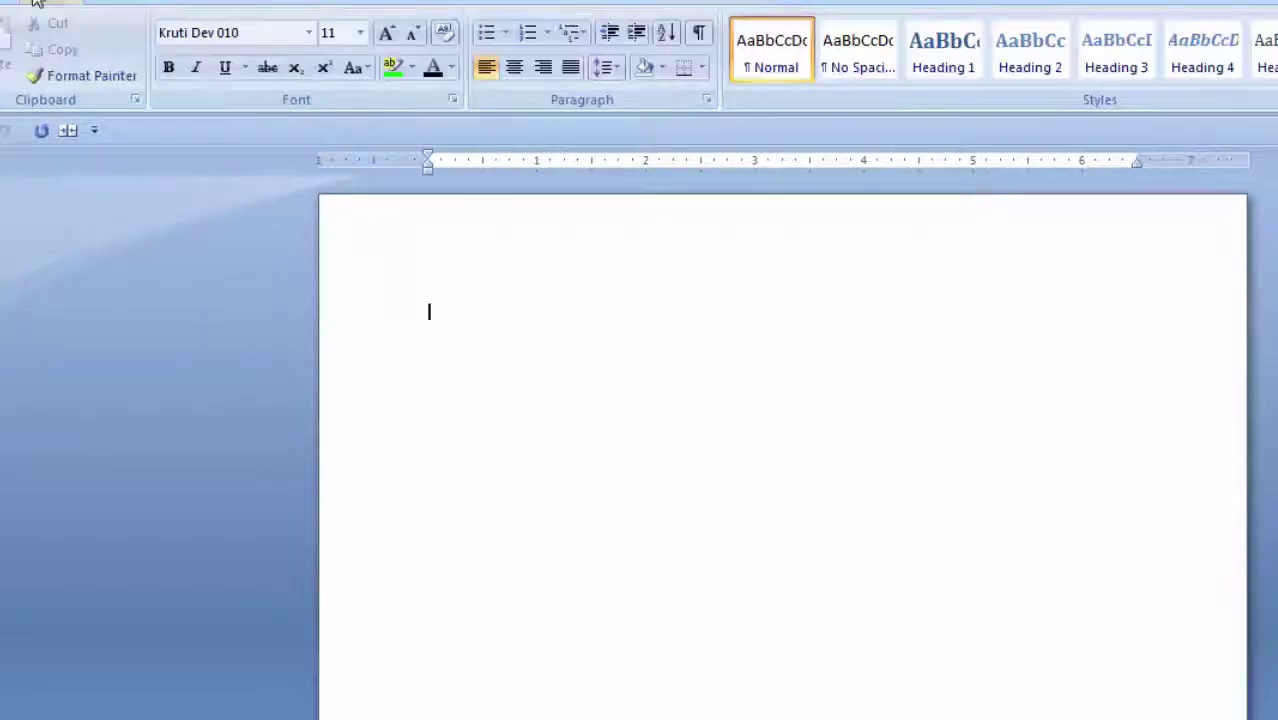
click(309, 38)
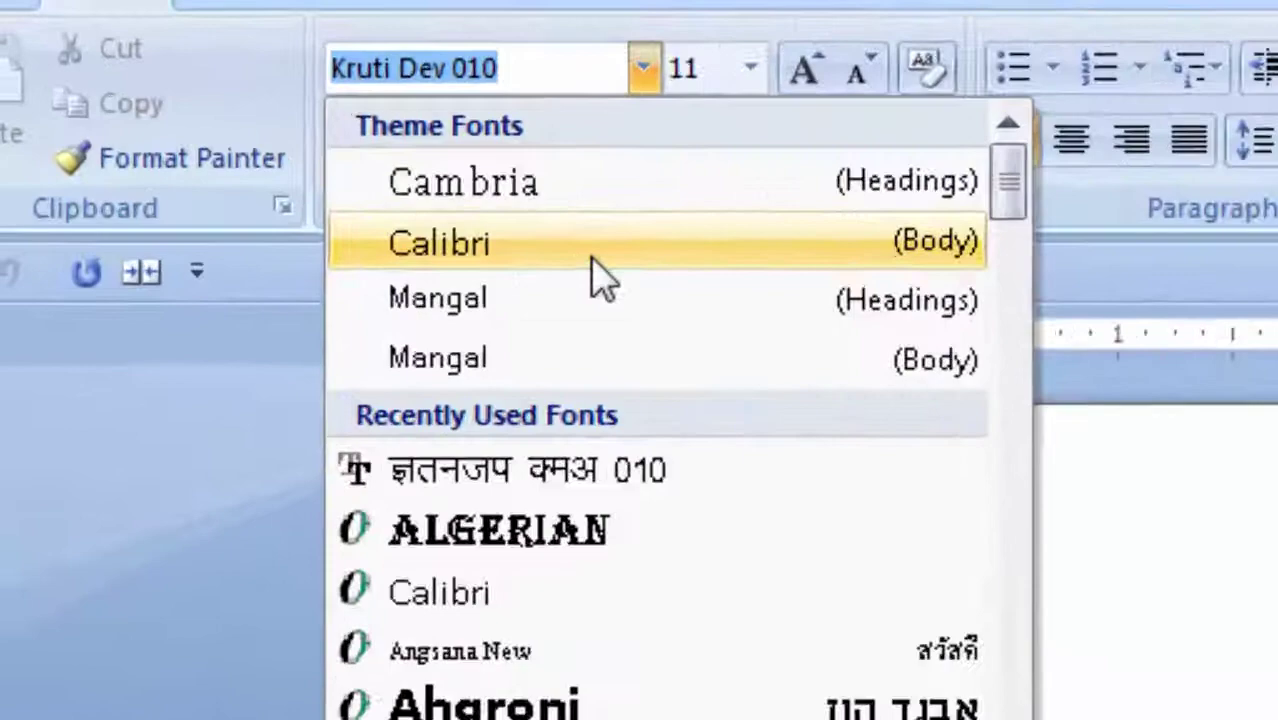
click(285, 121)
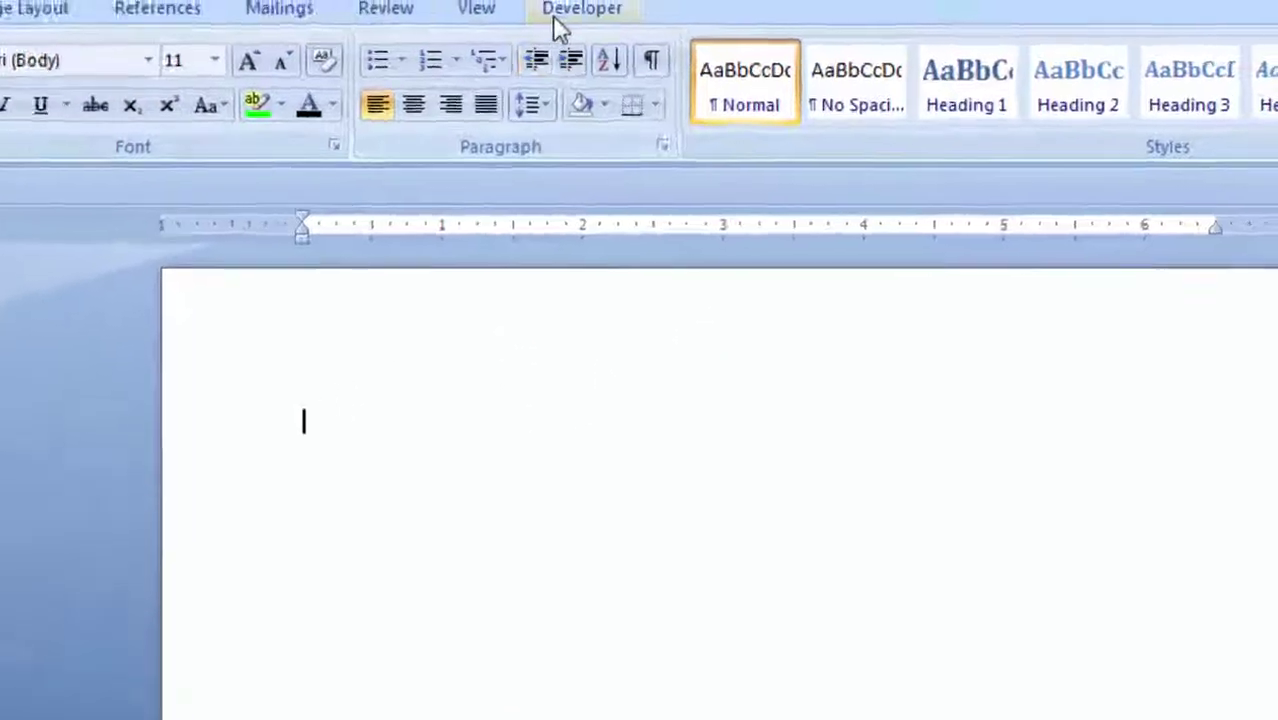
click(677, 2)
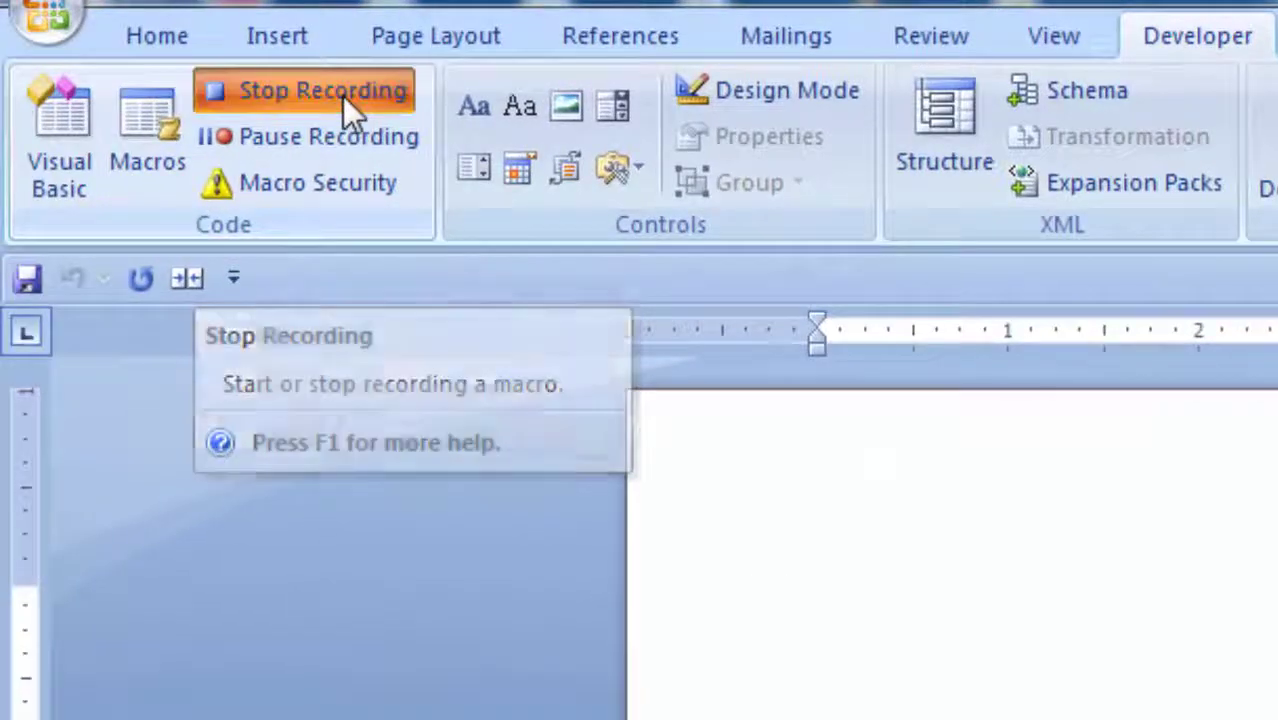
click(342, 96)
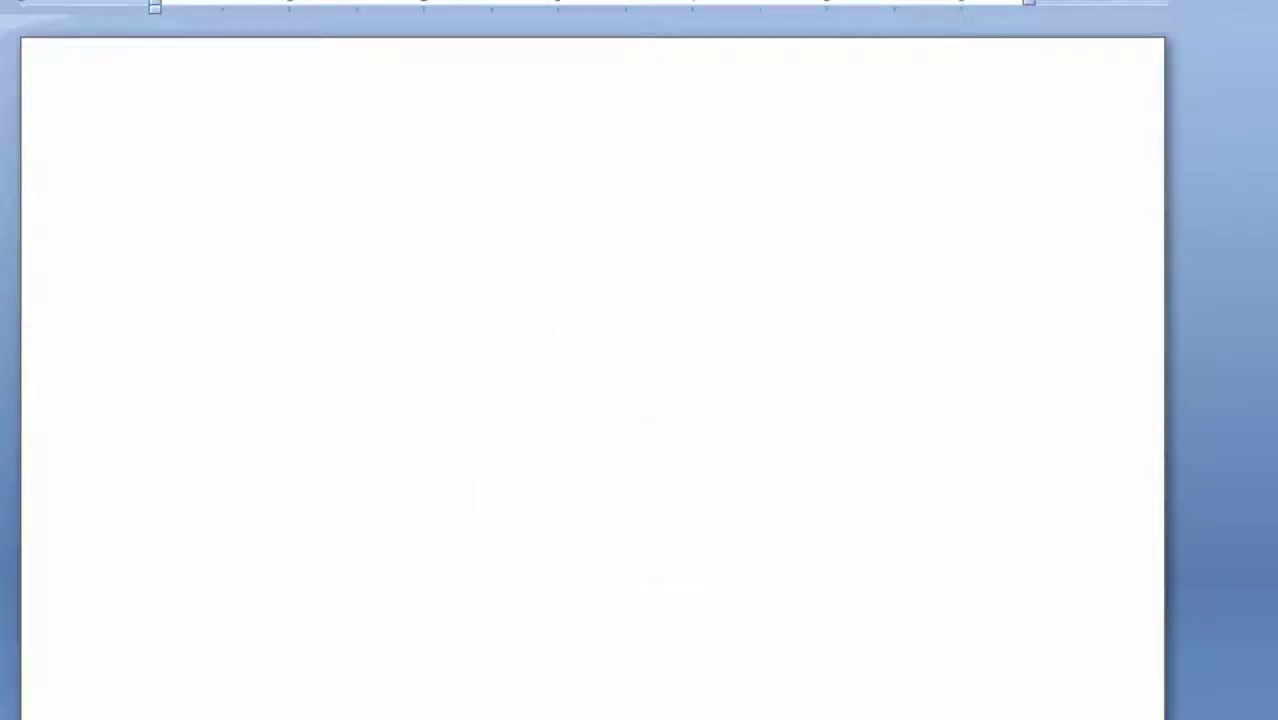
- Type 'हैलो आप देख रहे हैं', 'computer & excel solution' in Calibri, then 'सब्सकाइब करें'
text(हैं)
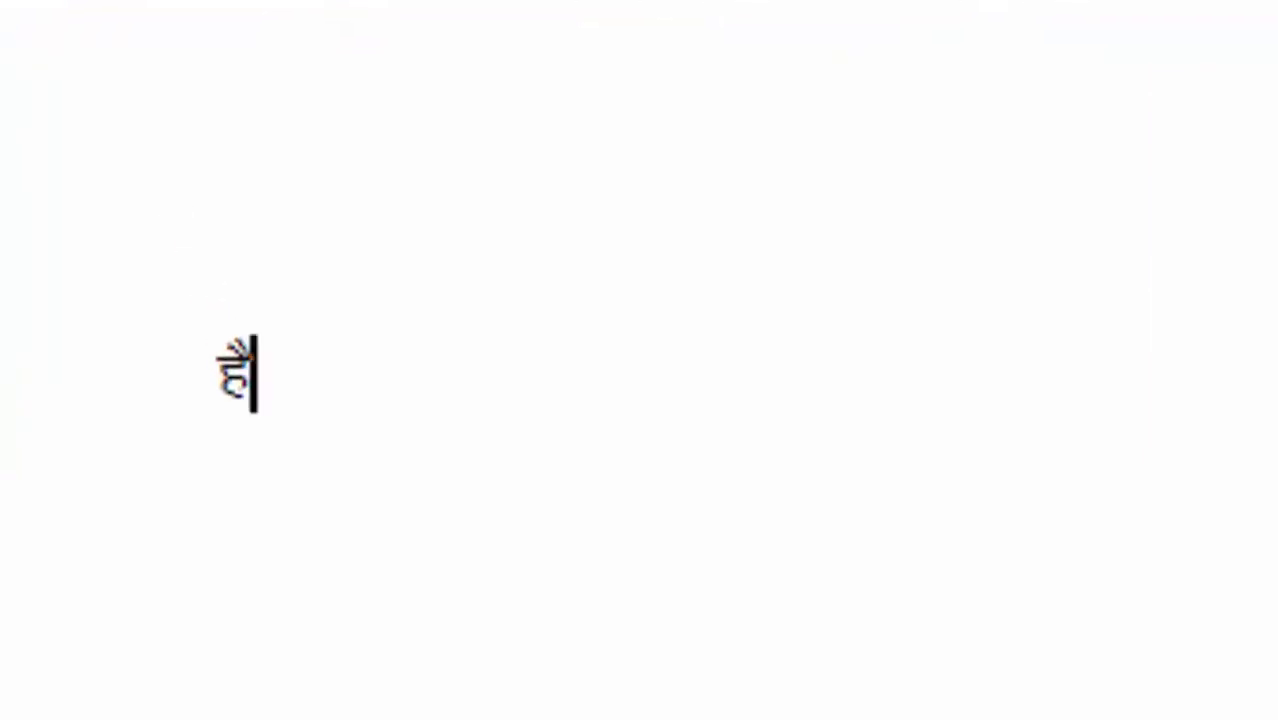
text(लाो )
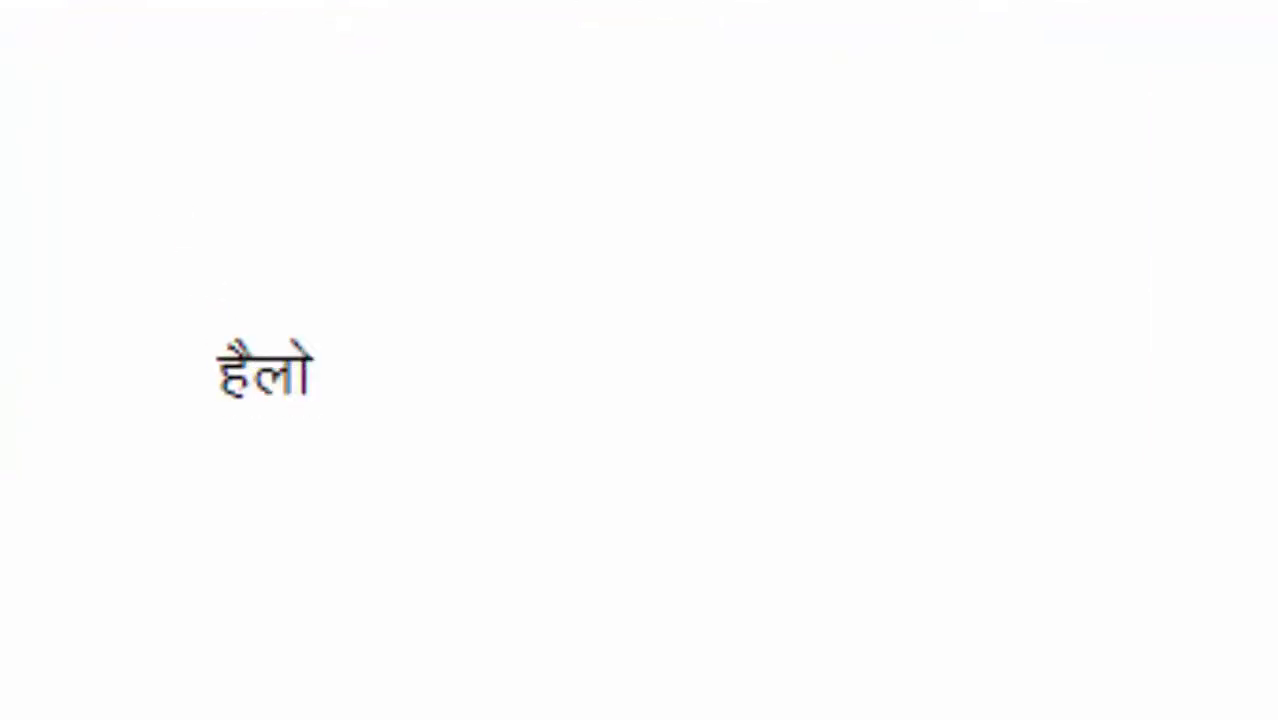
text(अा)
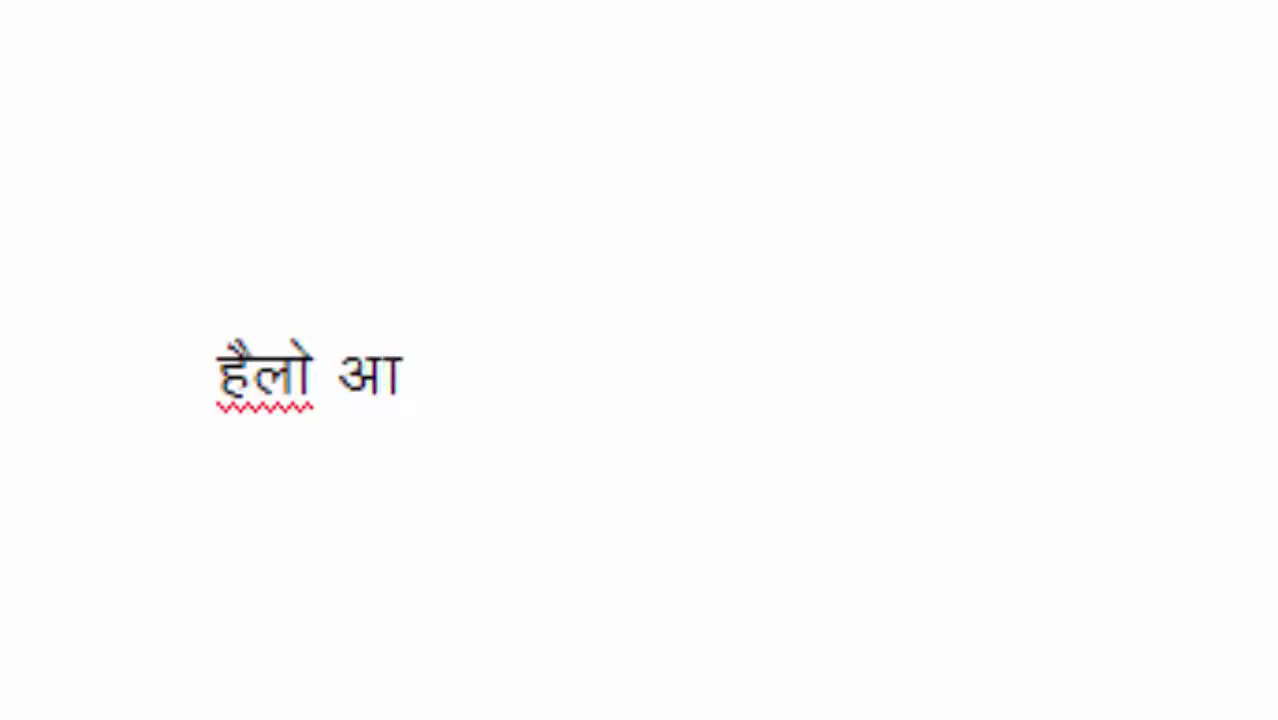
text(प द)
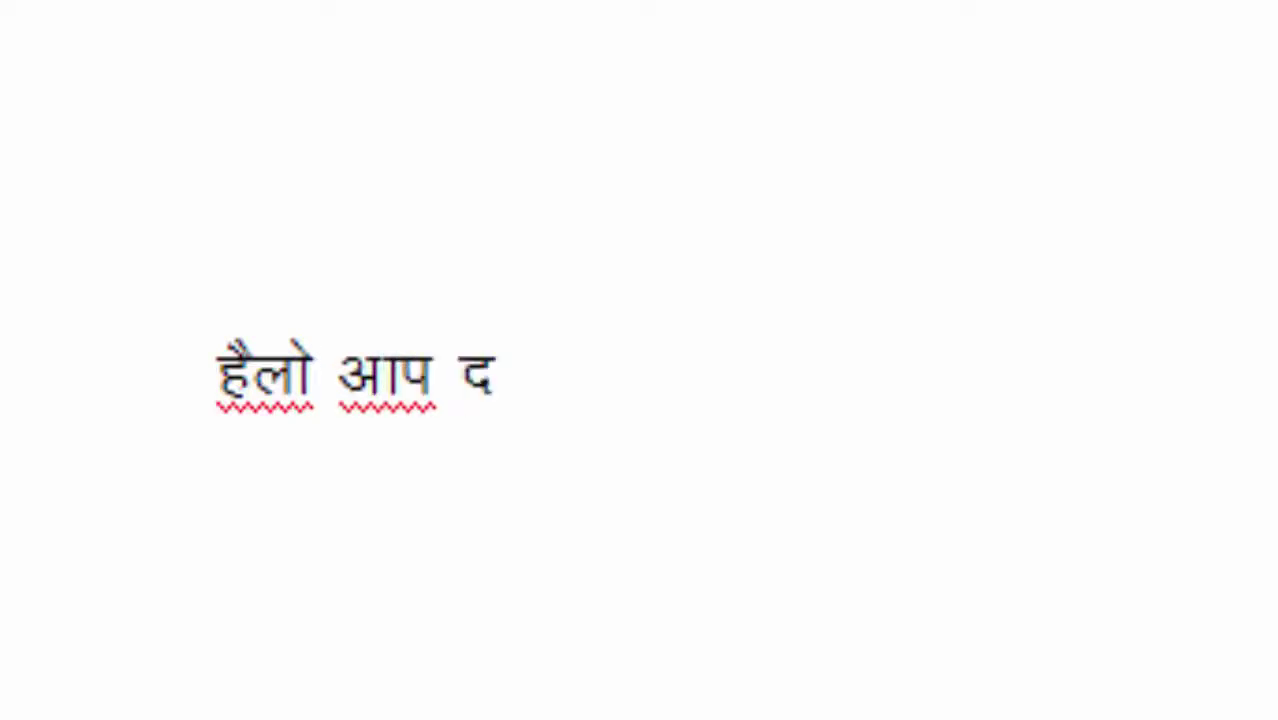
text(ेख रहे हैं)
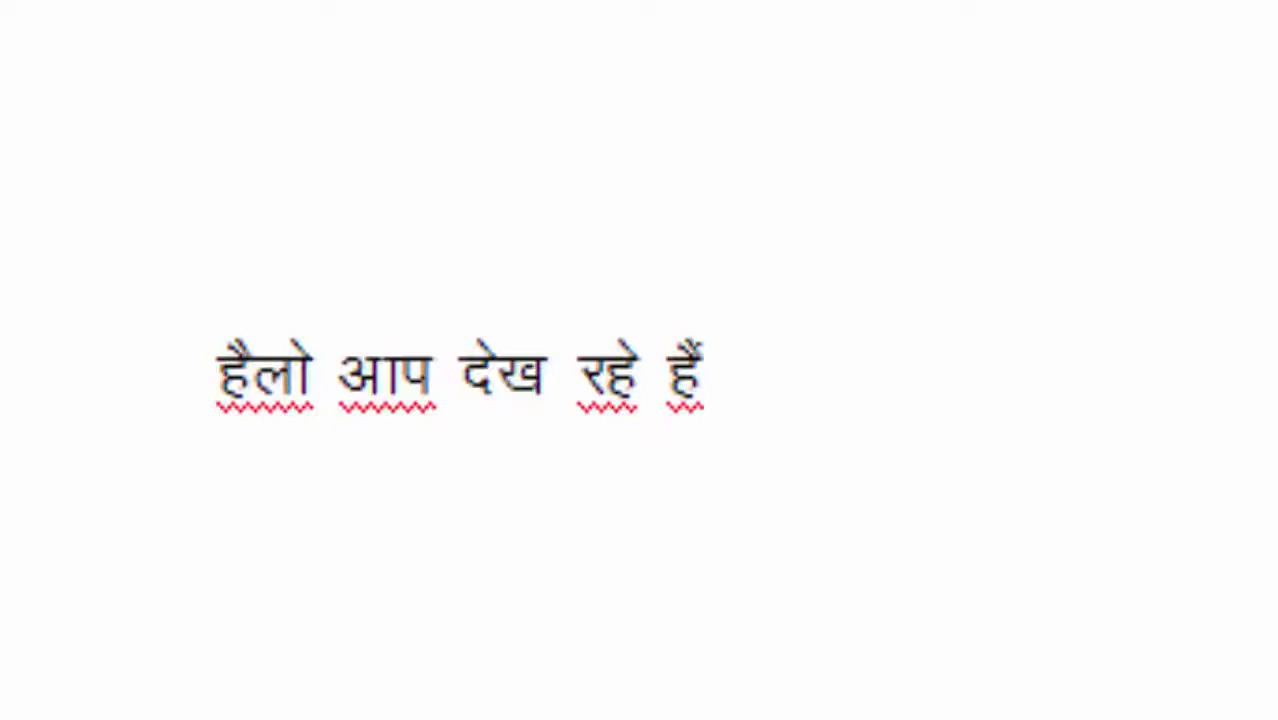
text( com)
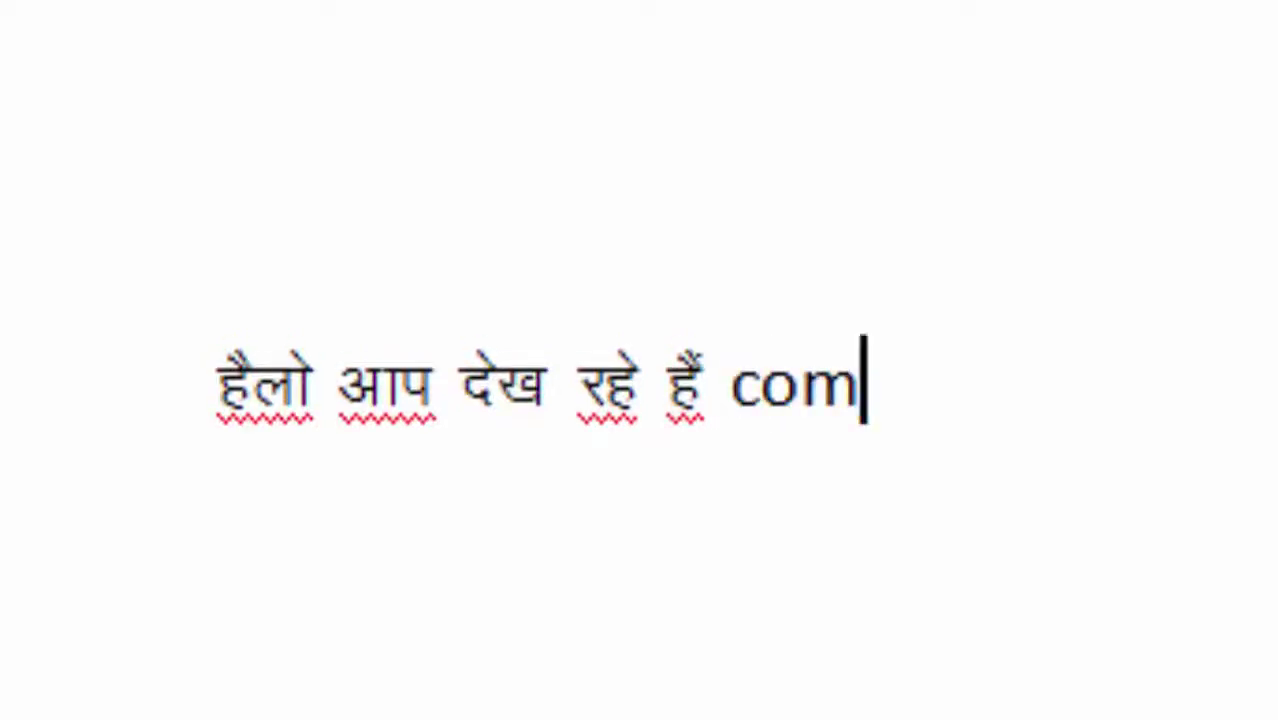
text(puter)
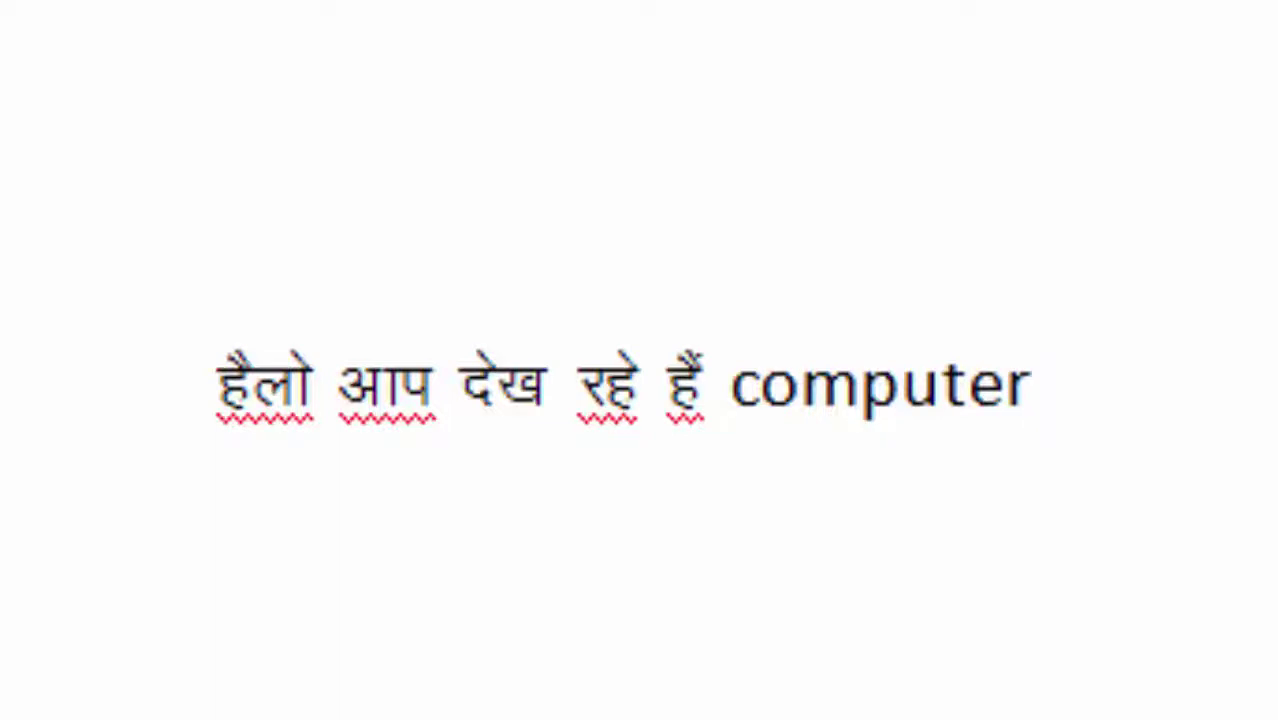
text( &)
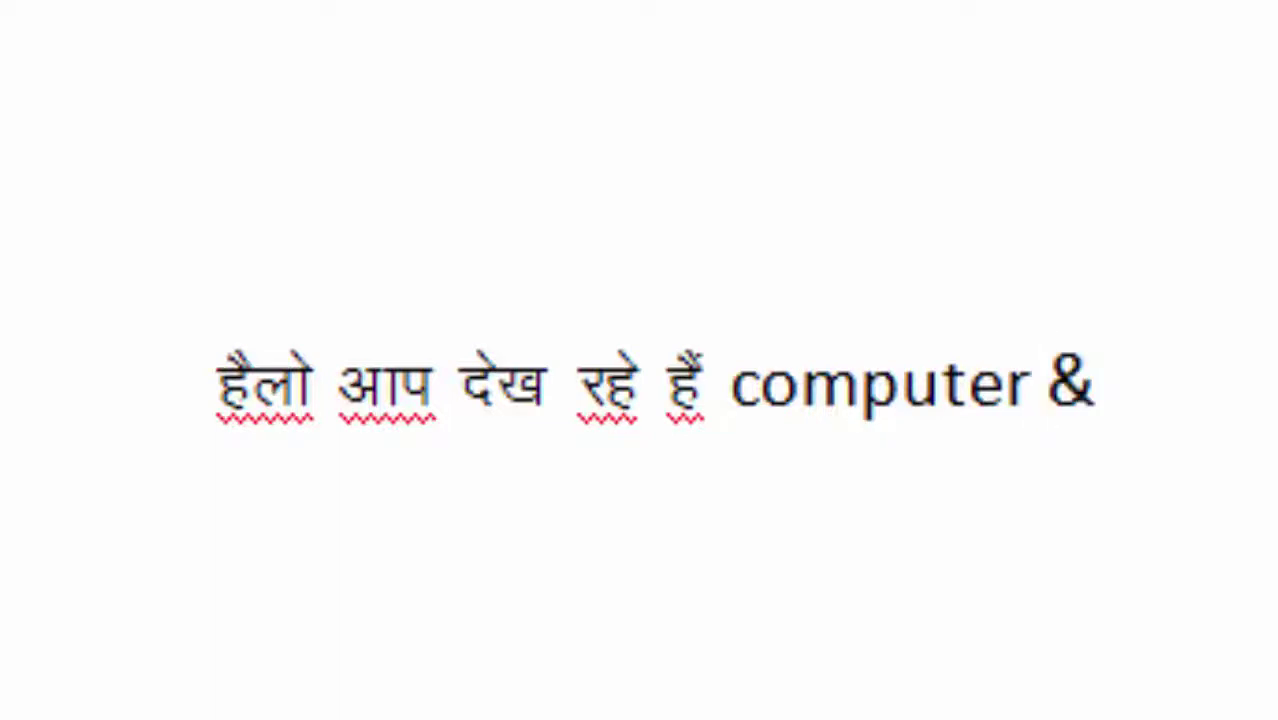
text( excel)
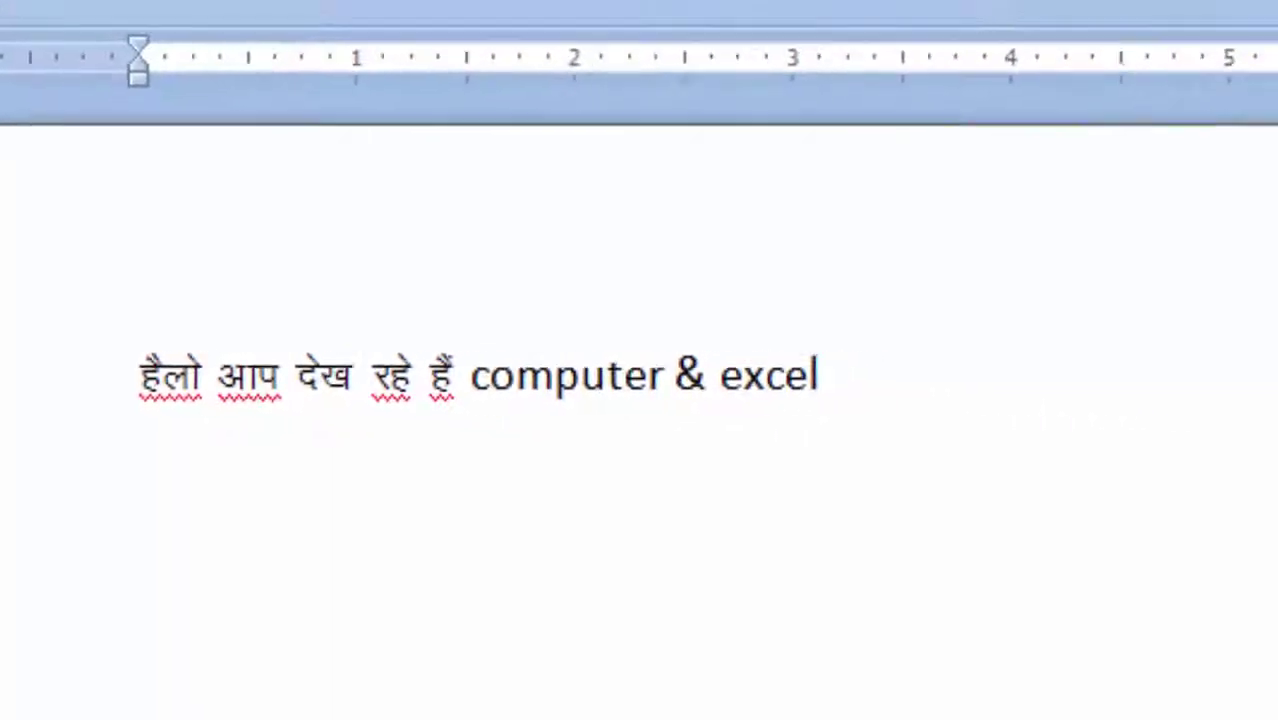
text( solu)
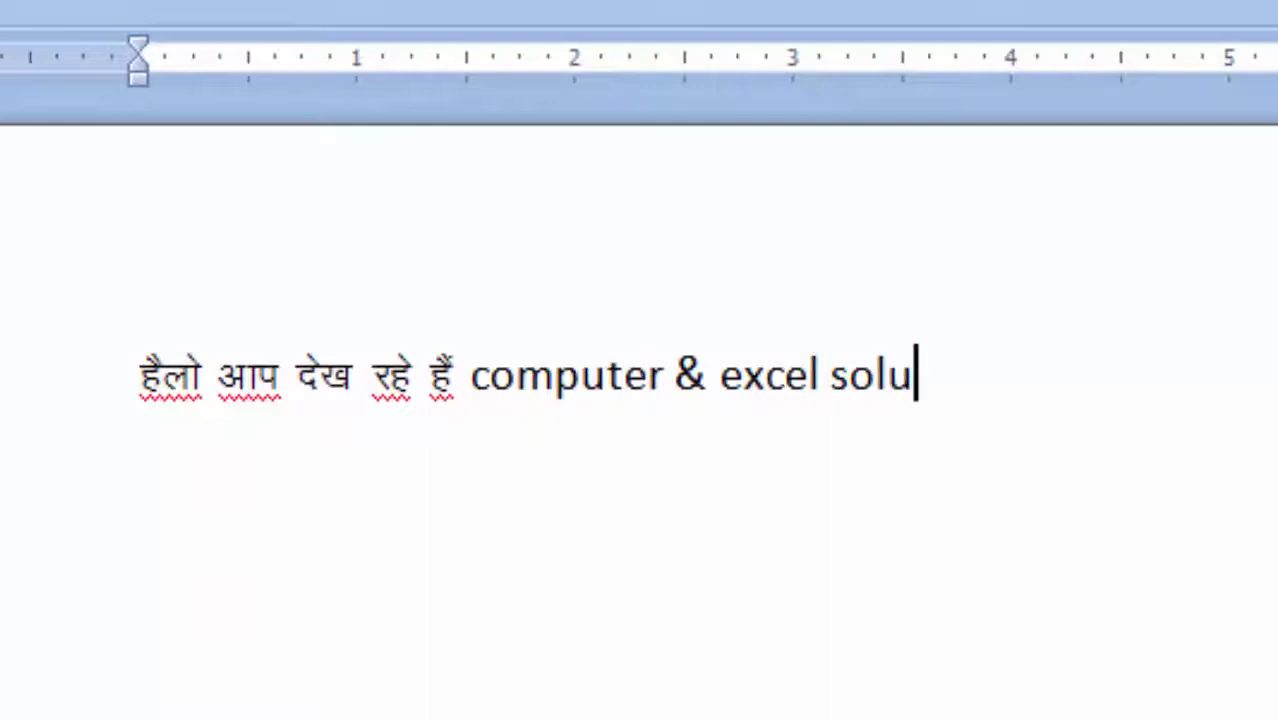
text(tion  )
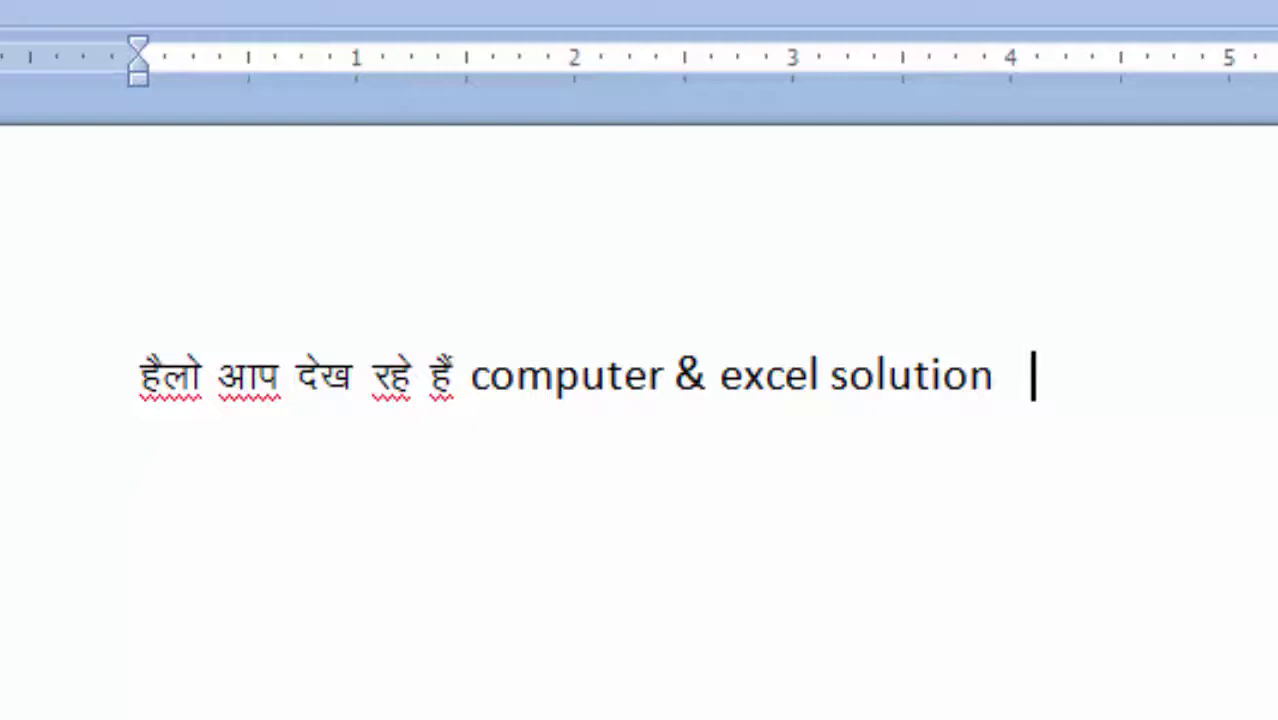
text(  स)
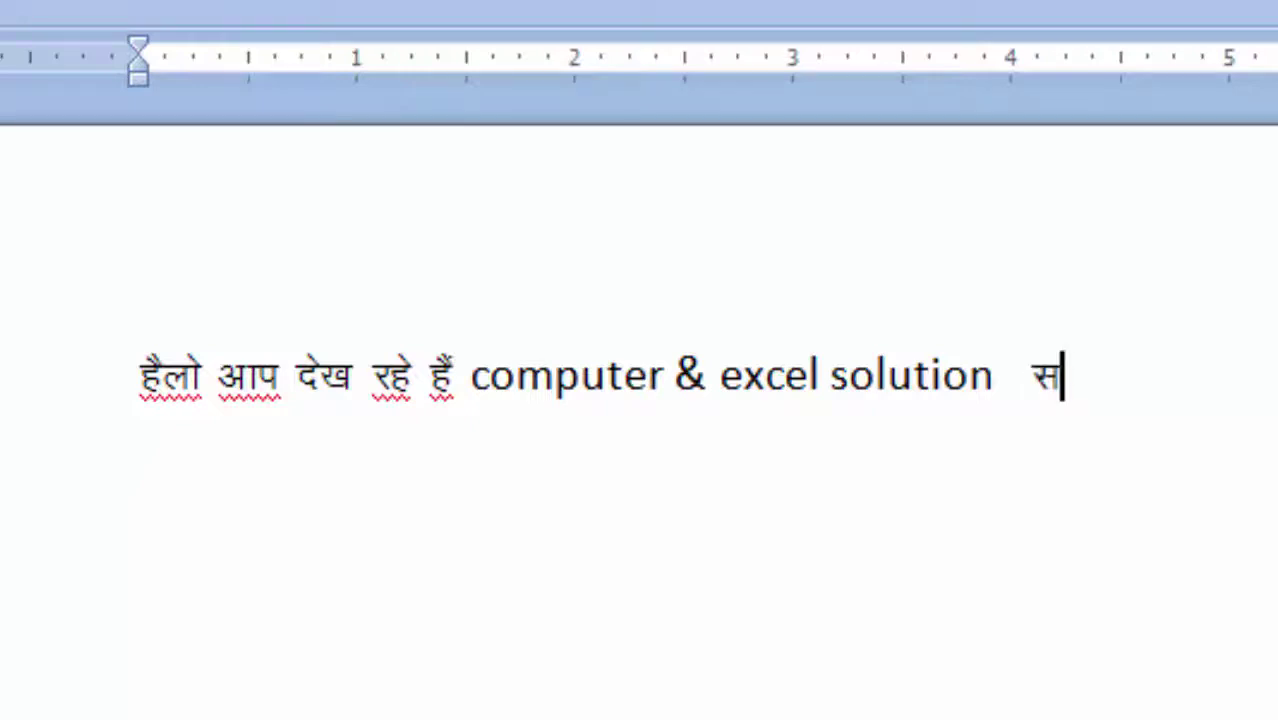
text(ब)
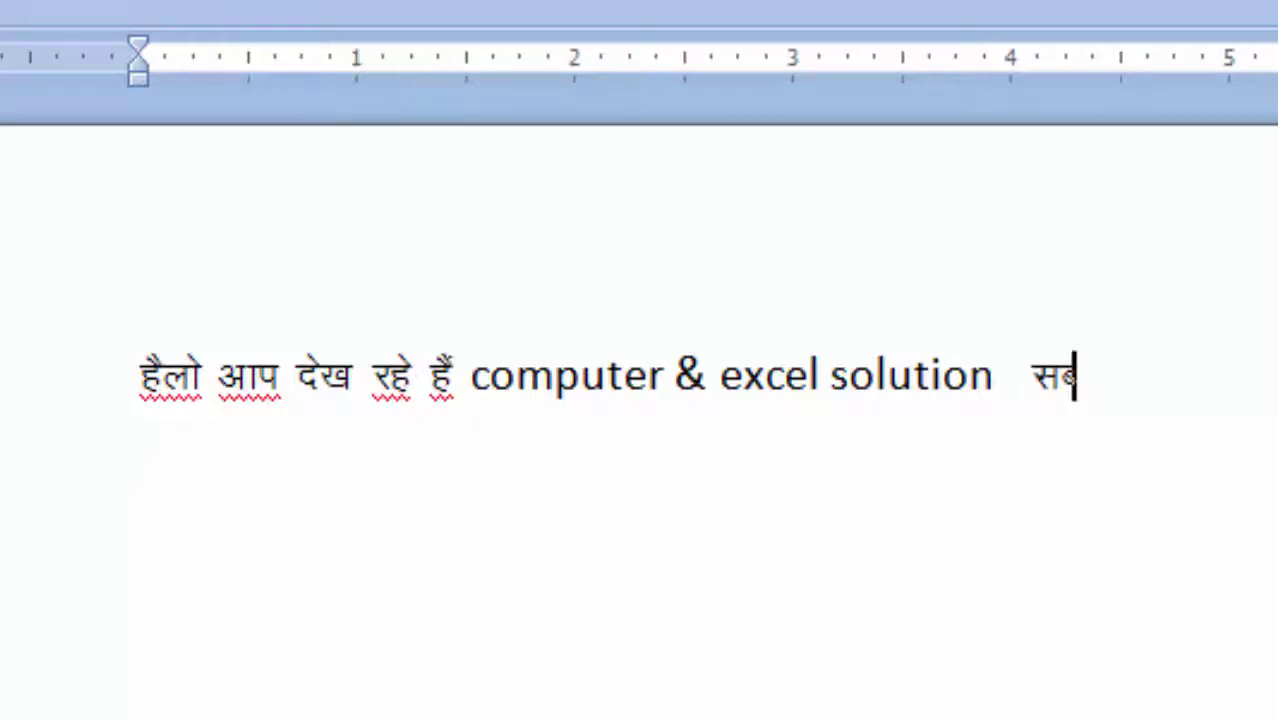
text(्स)
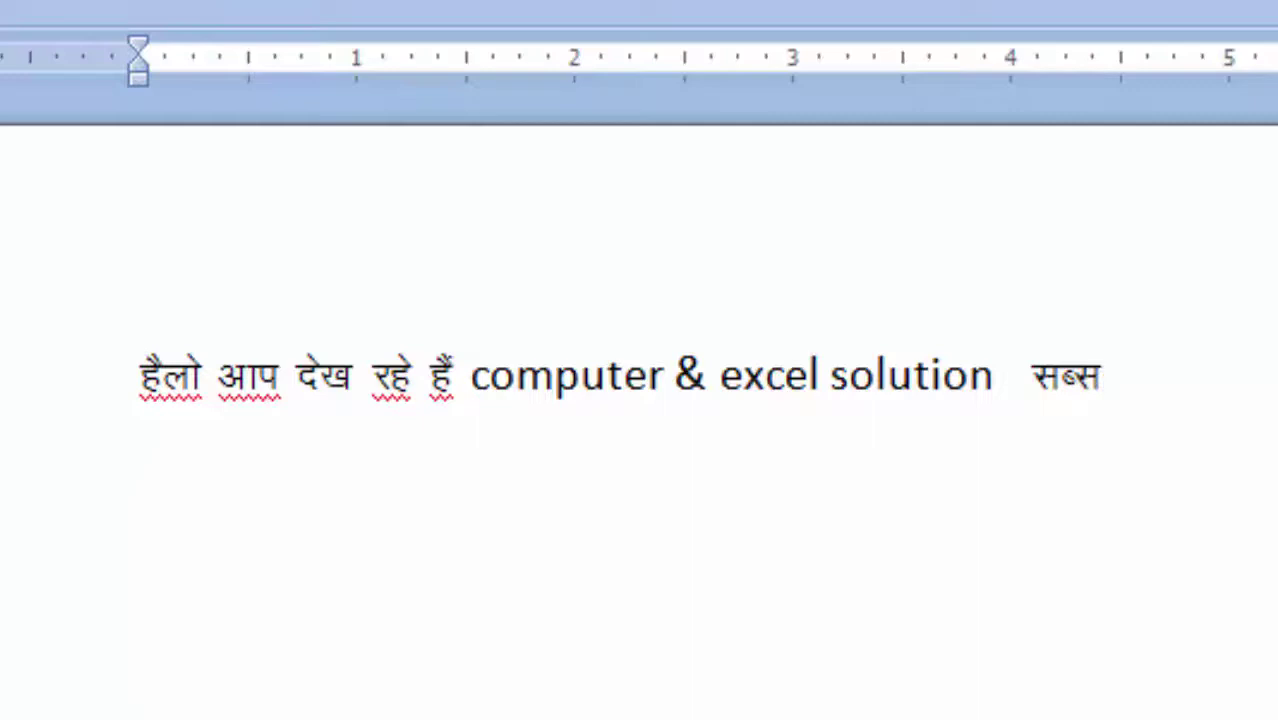
text(का)
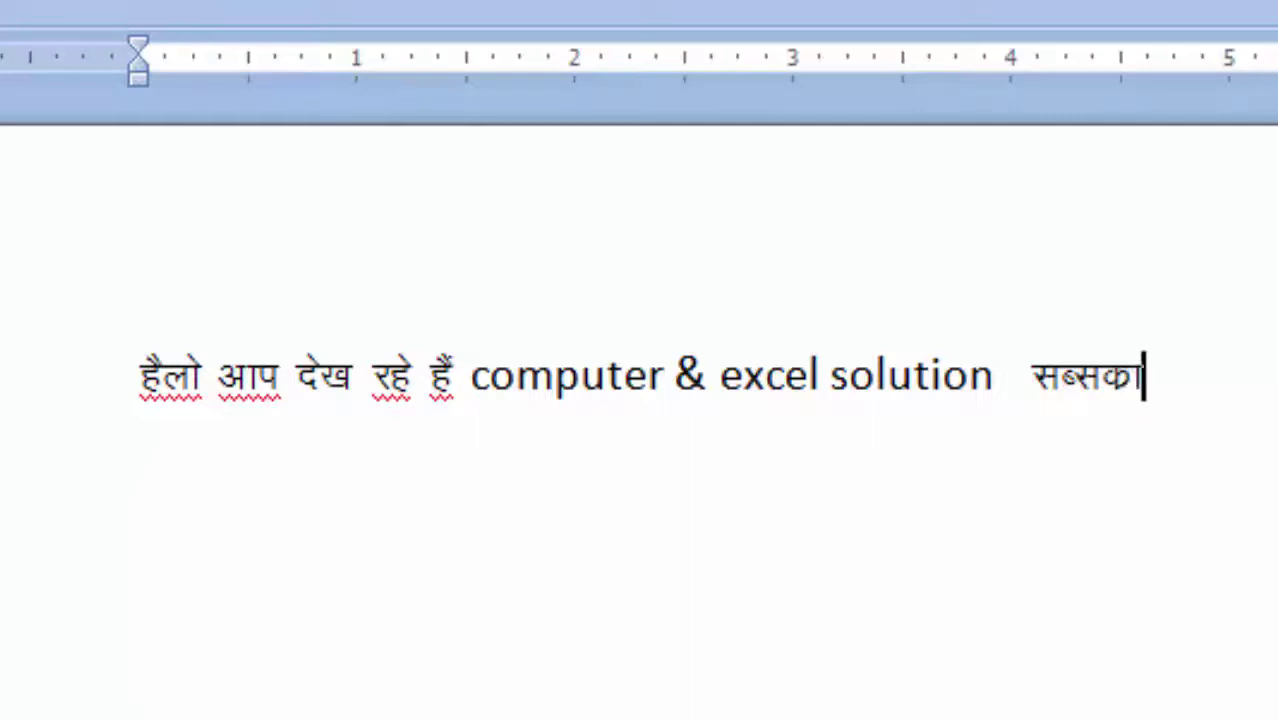
text(ठ)
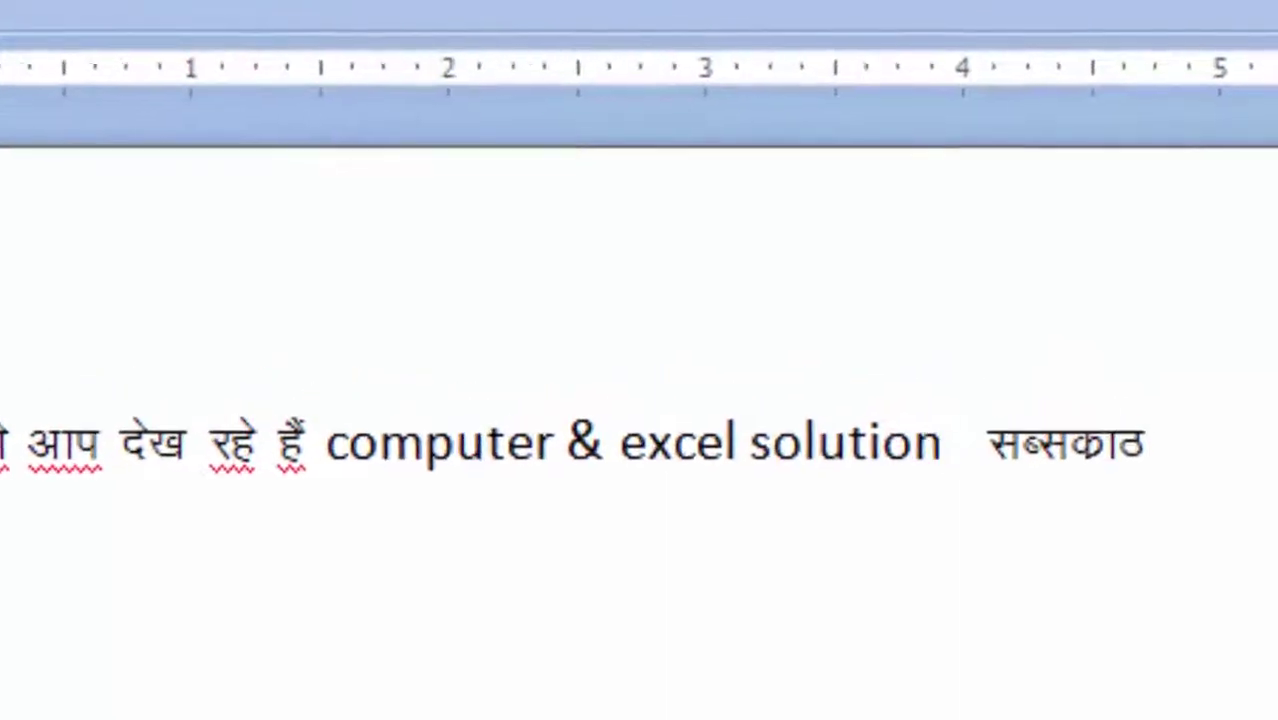
key(BackSpace)
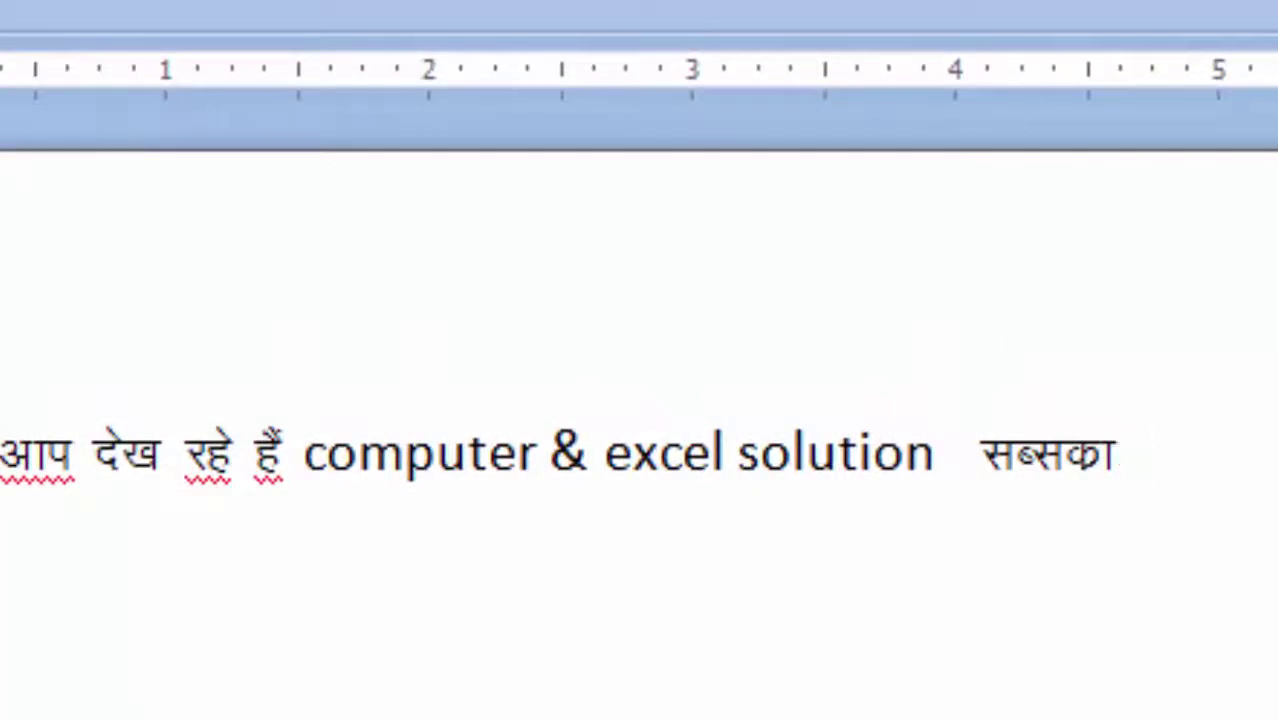
text(इ)
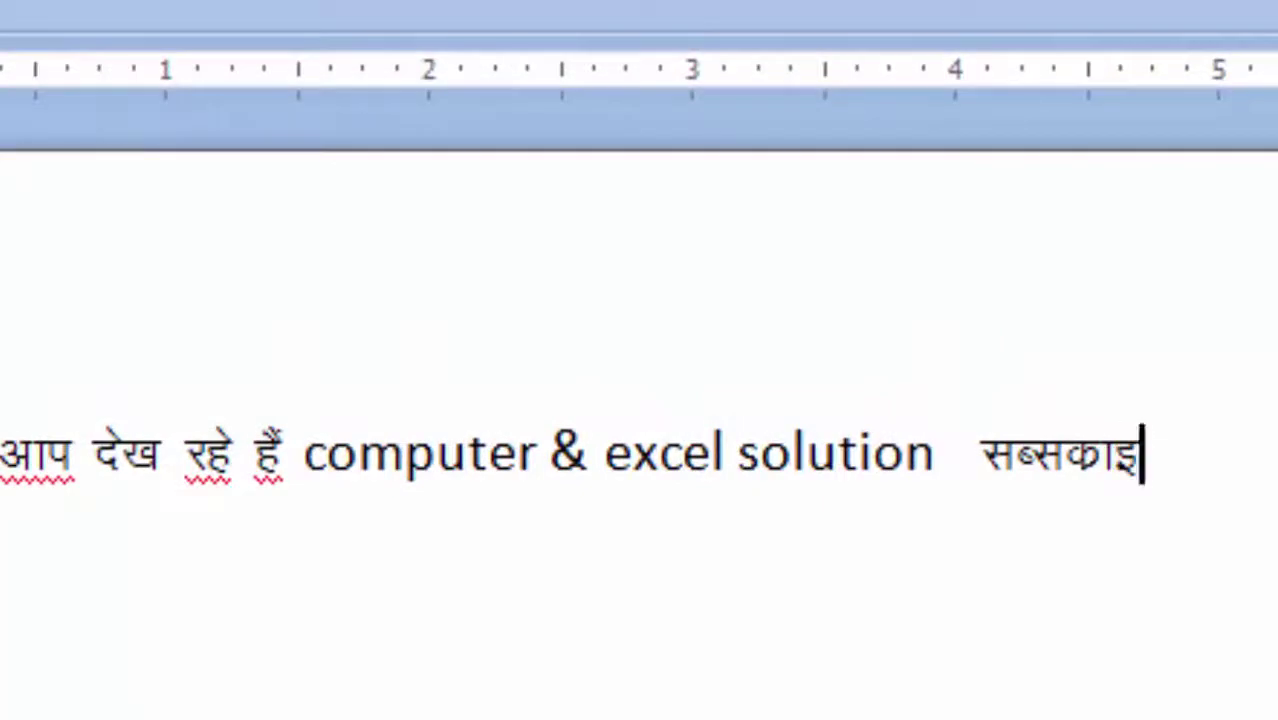
text(ब )
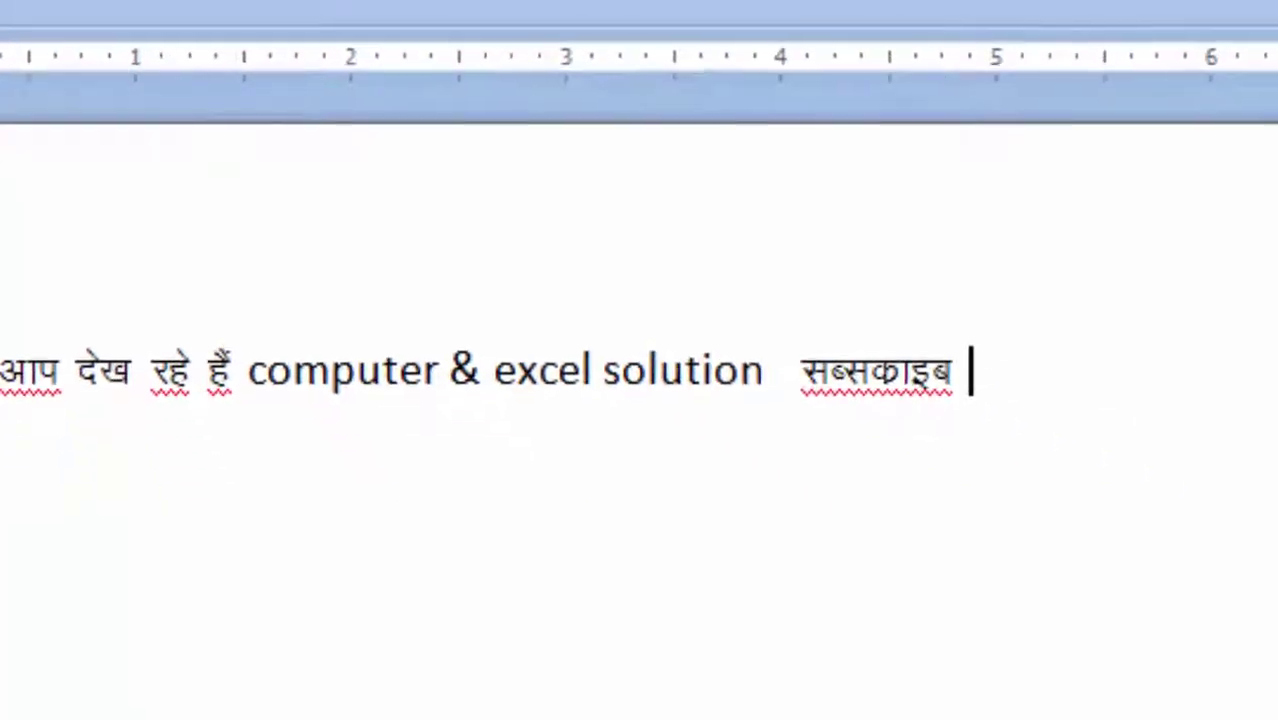
text(करे)
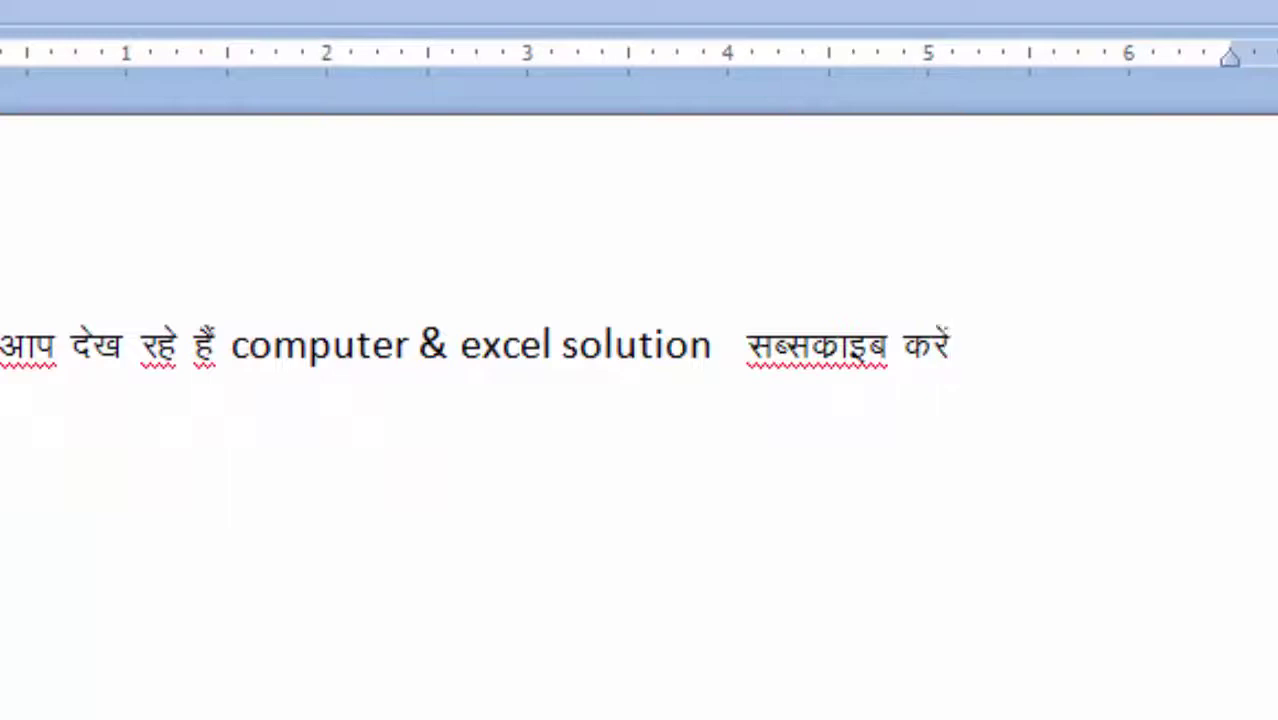
text(ं)
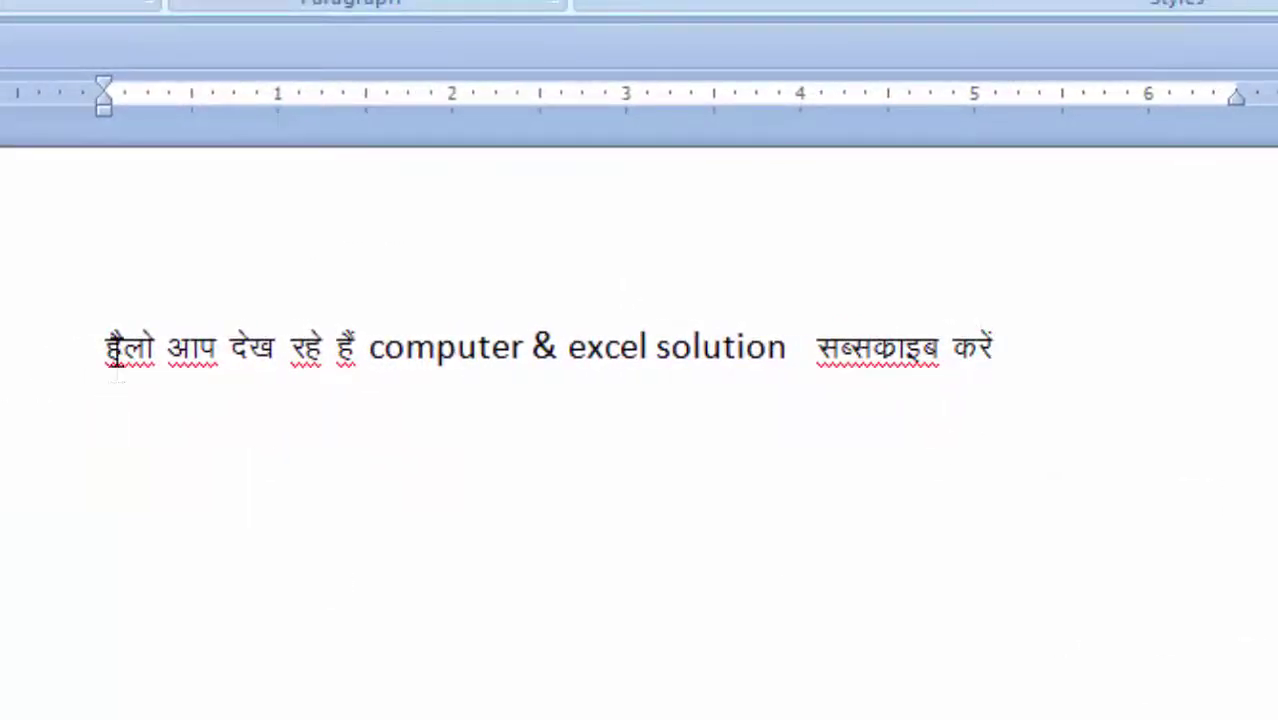
- Select the full line from 'हैलो' through 'सब्सकाइब करें'
mouse_move(103, 345)
mouse_down()
mouse_move(842, 432)
mouse_move(1198, 456)
mouse_up()
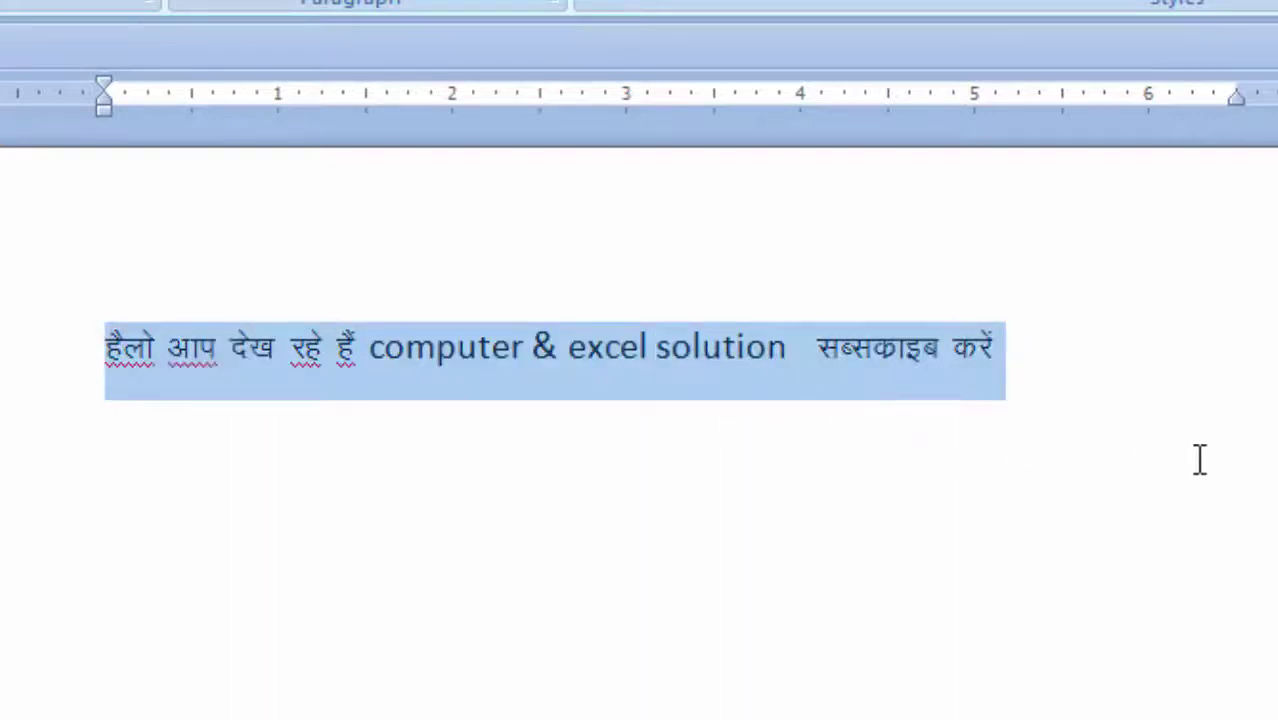